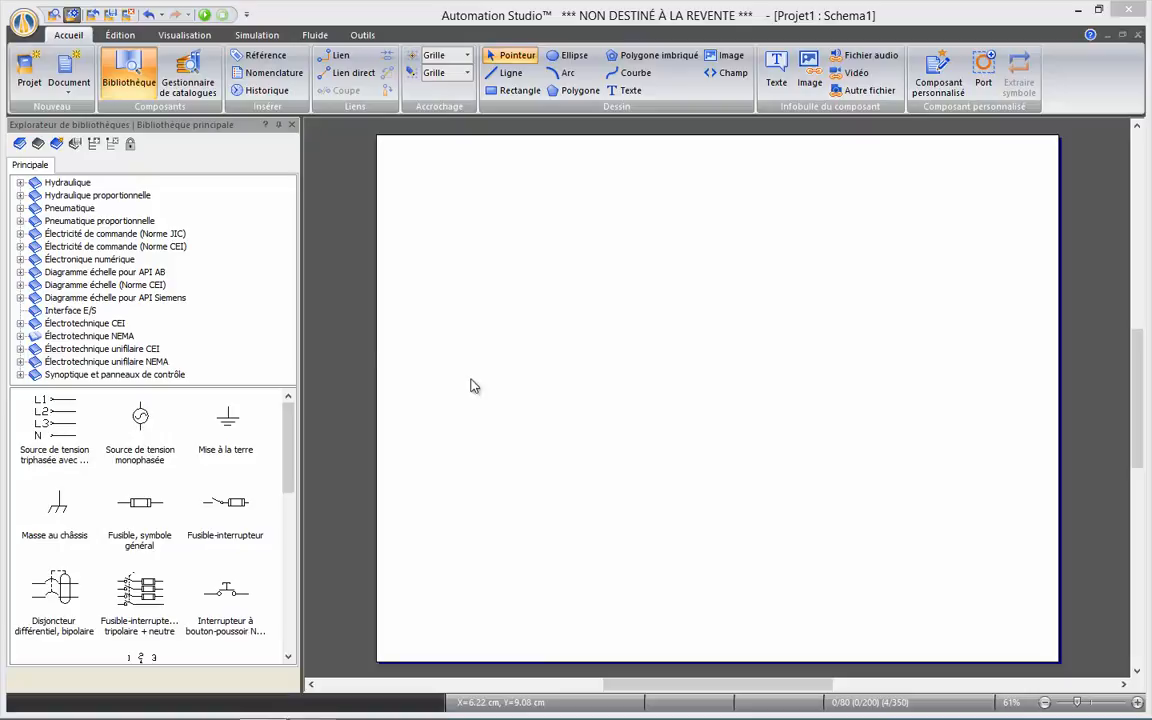
Step: Create a new electrotechnical schematic from the NEMA 11x17 (Landscape) template
click(70, 85)
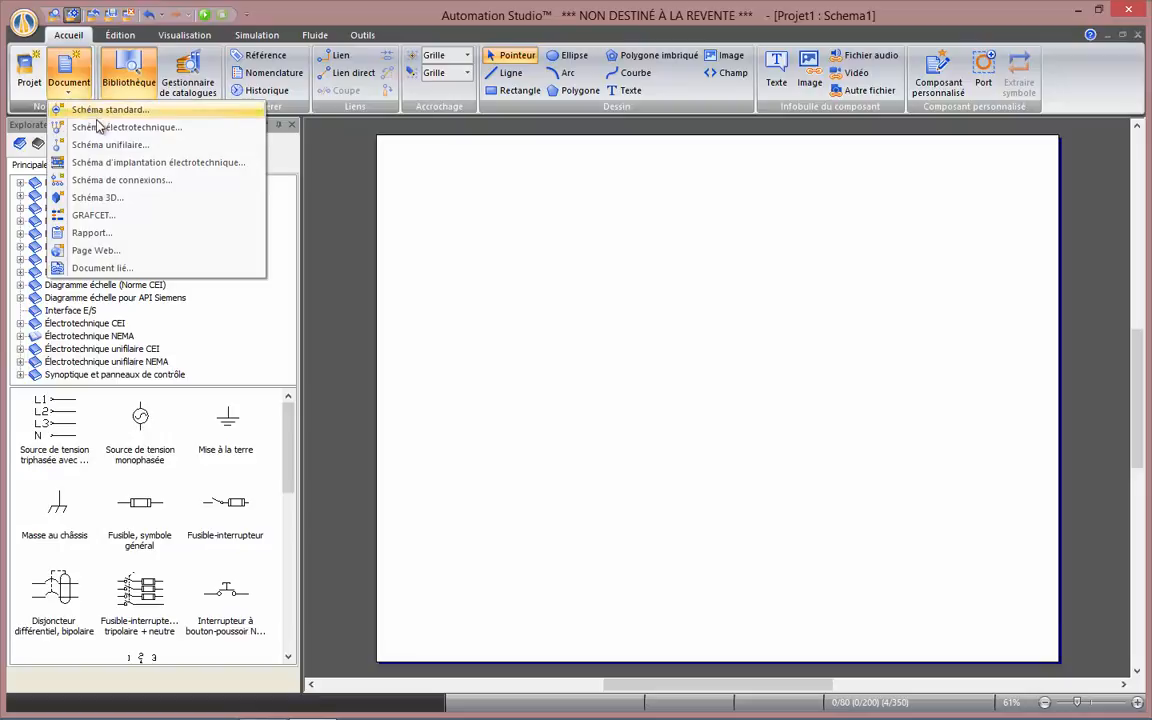
click(90, 126)
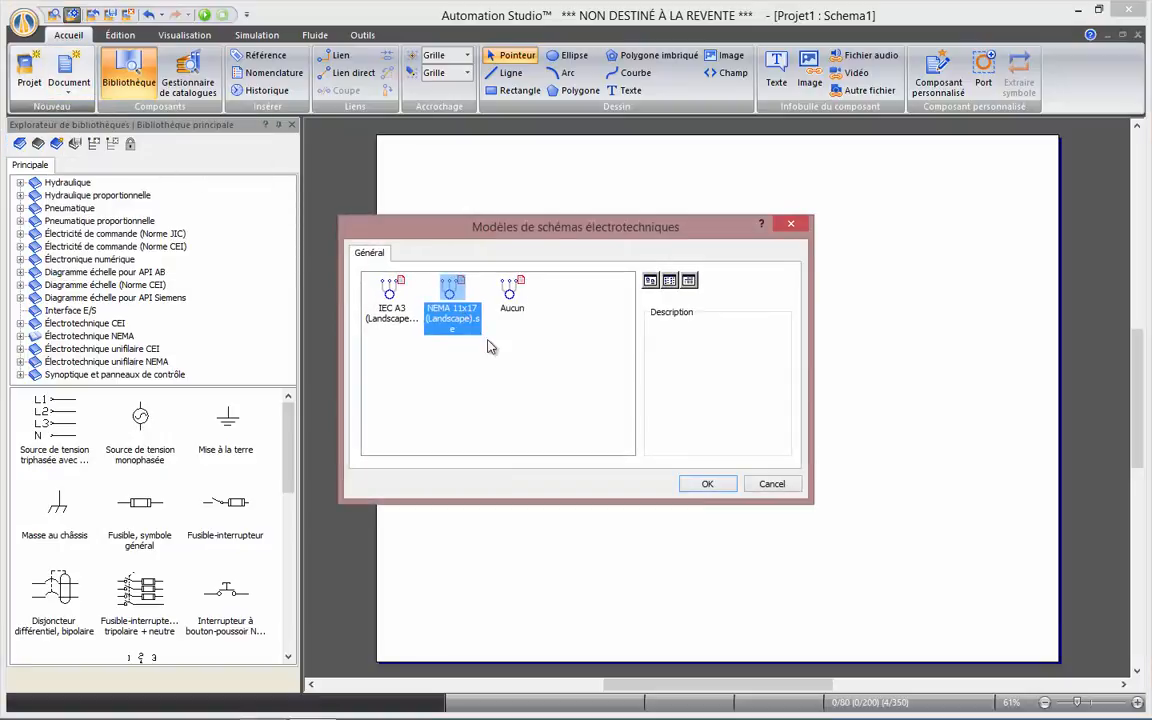
click(690, 485)
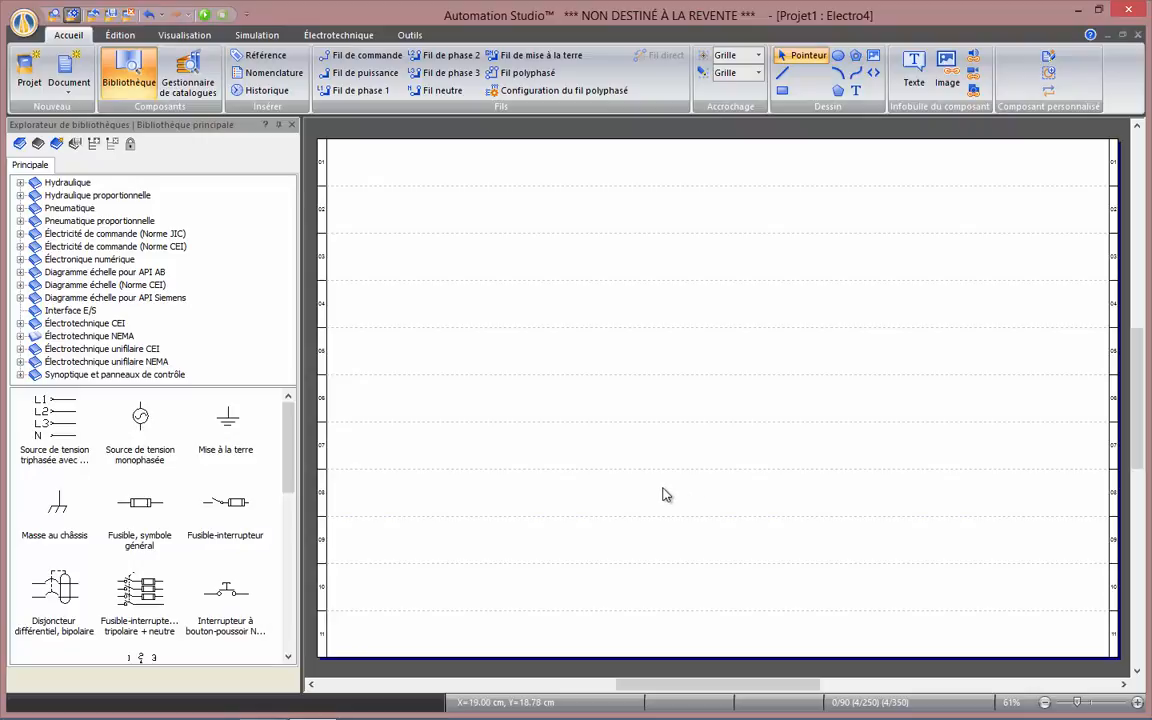
Step: Place the round-symbol single-phase voltage source from the Électrotechnique NEMA power sources library on the schematic
click(122, 338)
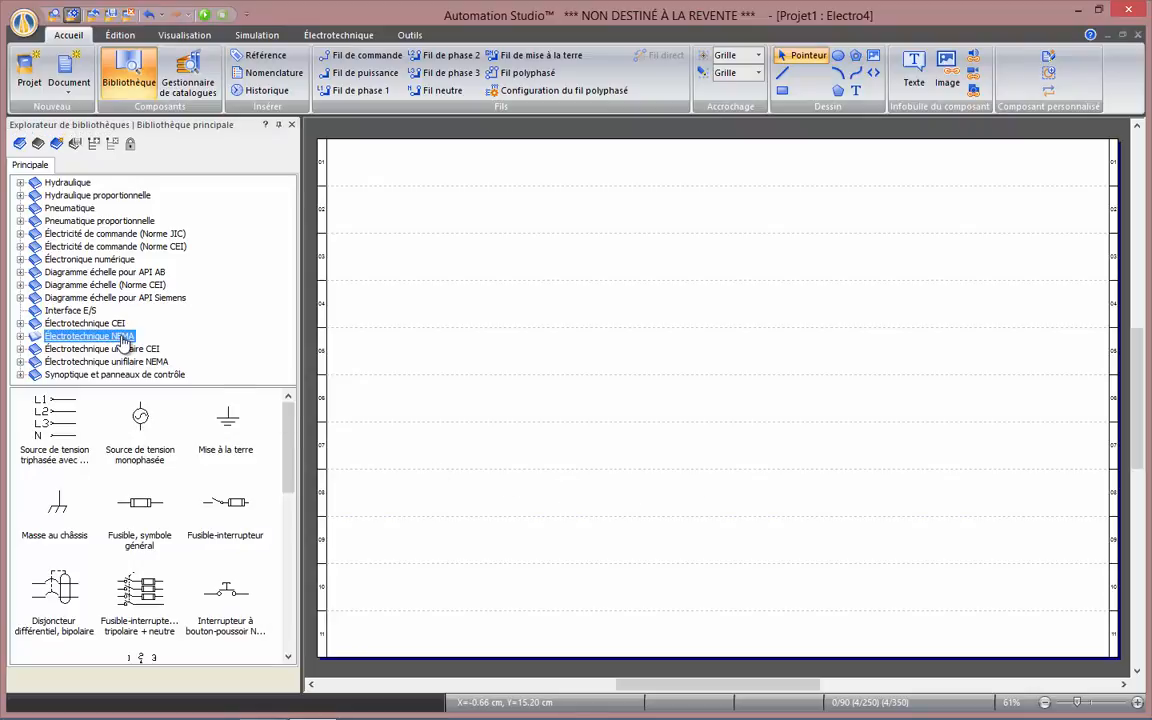
click(21, 337)
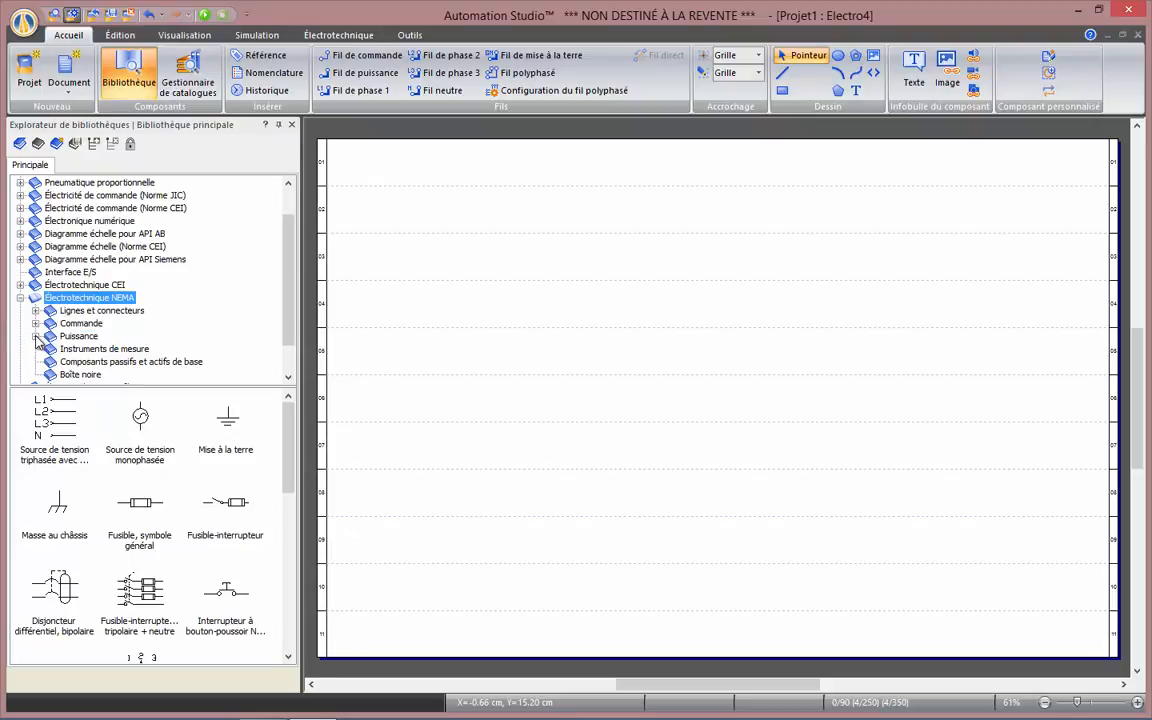
click(36, 338)
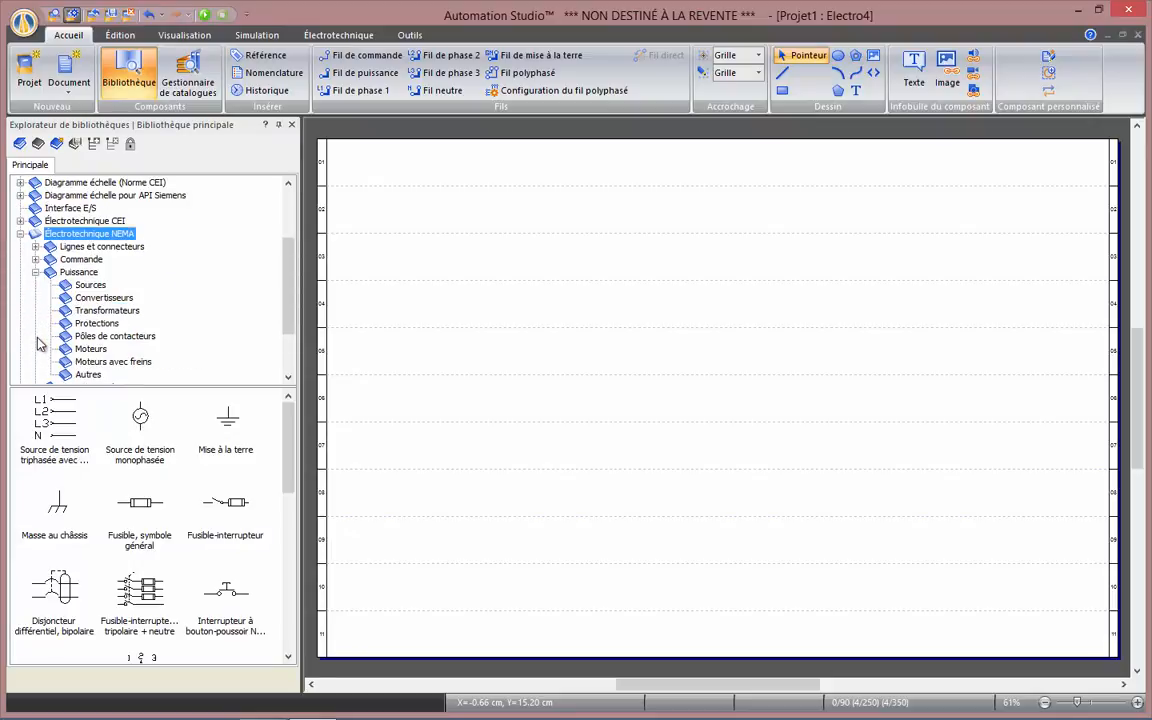
click(85, 288)
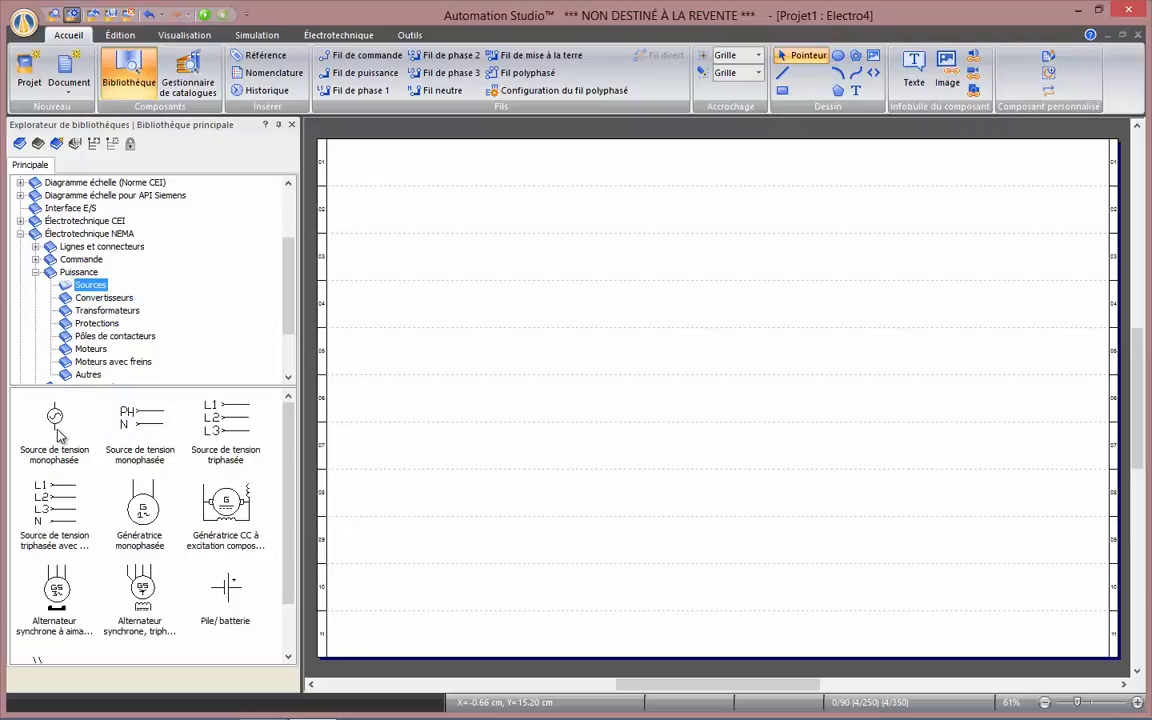
drag(57, 435, 430, 362)
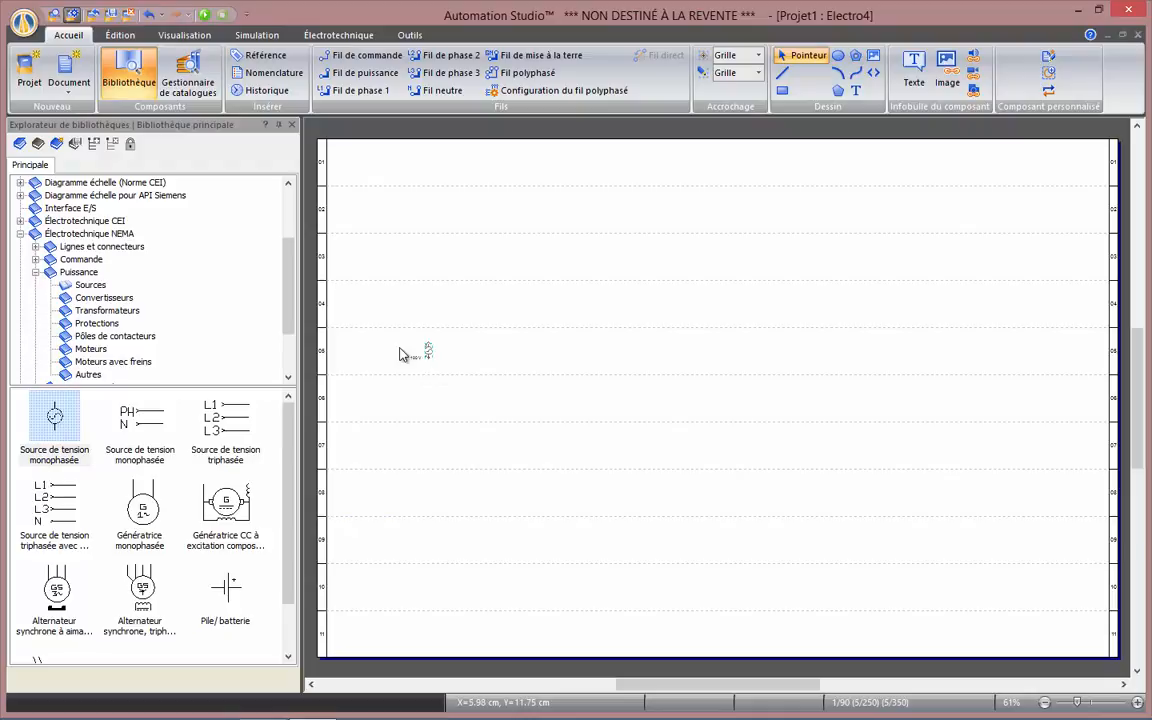
Step: Add a resistor, an inductor (Inductance, bobine, enroulement) and a capacitor from the NEMA passive and active components around the voltage source
click(36, 274)
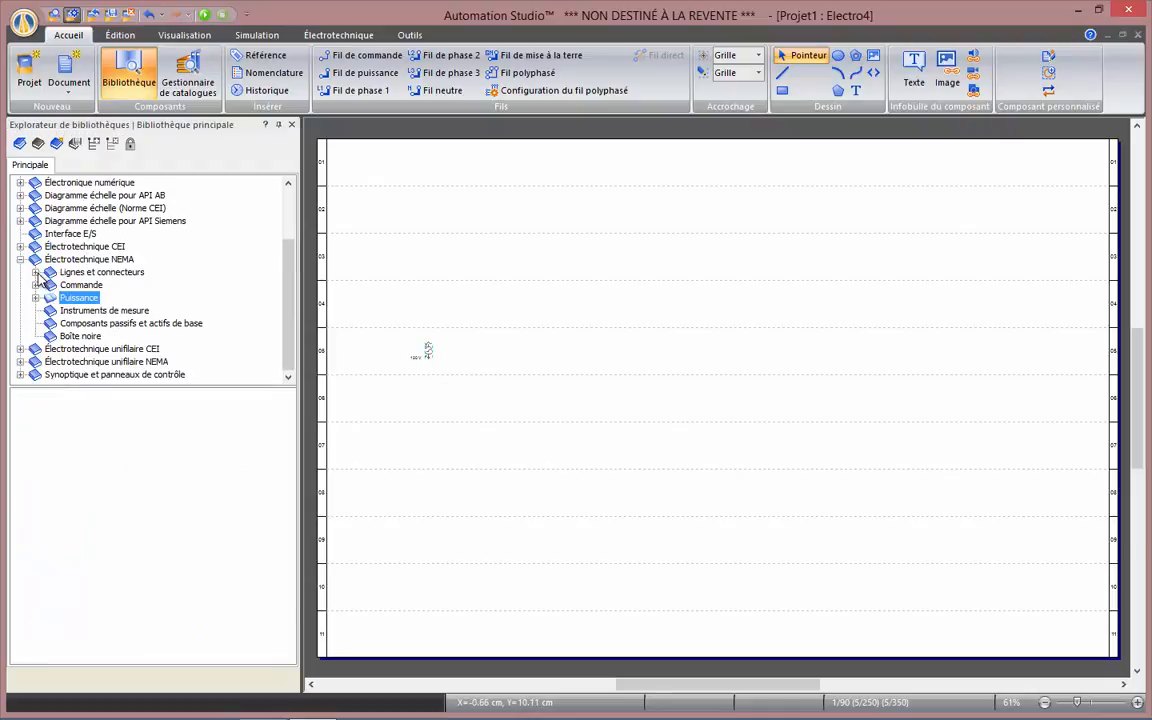
click(124, 326)
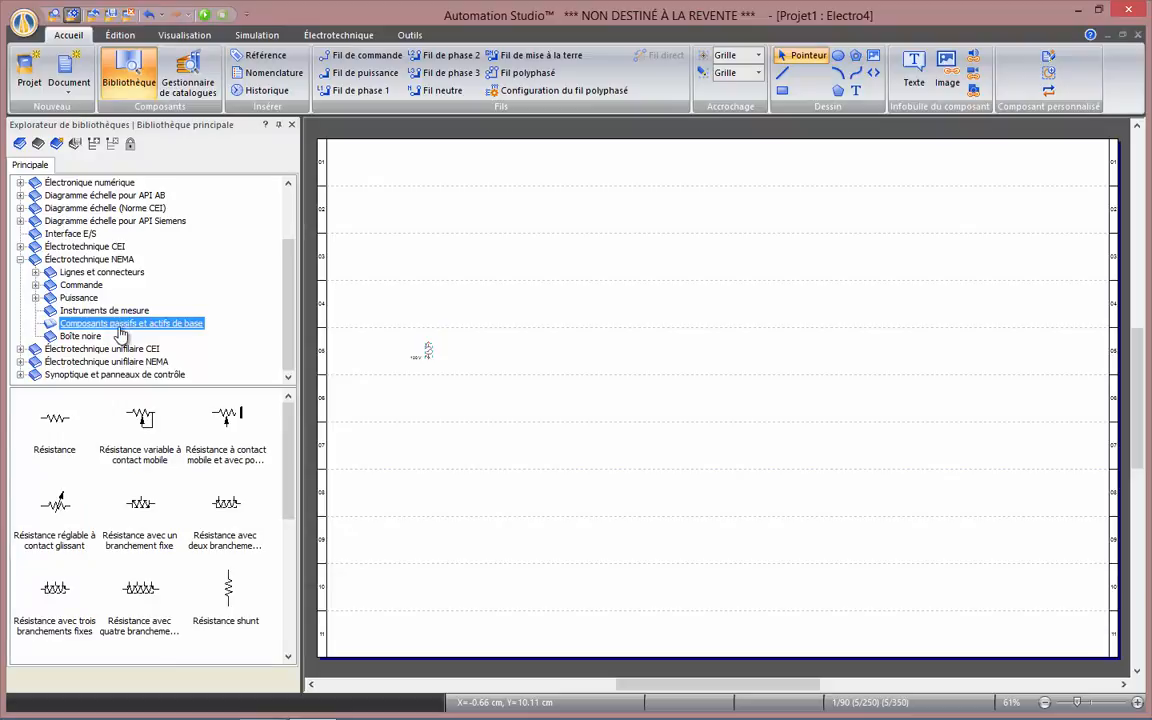
drag(60, 420, 460, 320)
drag(288, 436, 277, 588)
drag(242, 541, 498, 355)
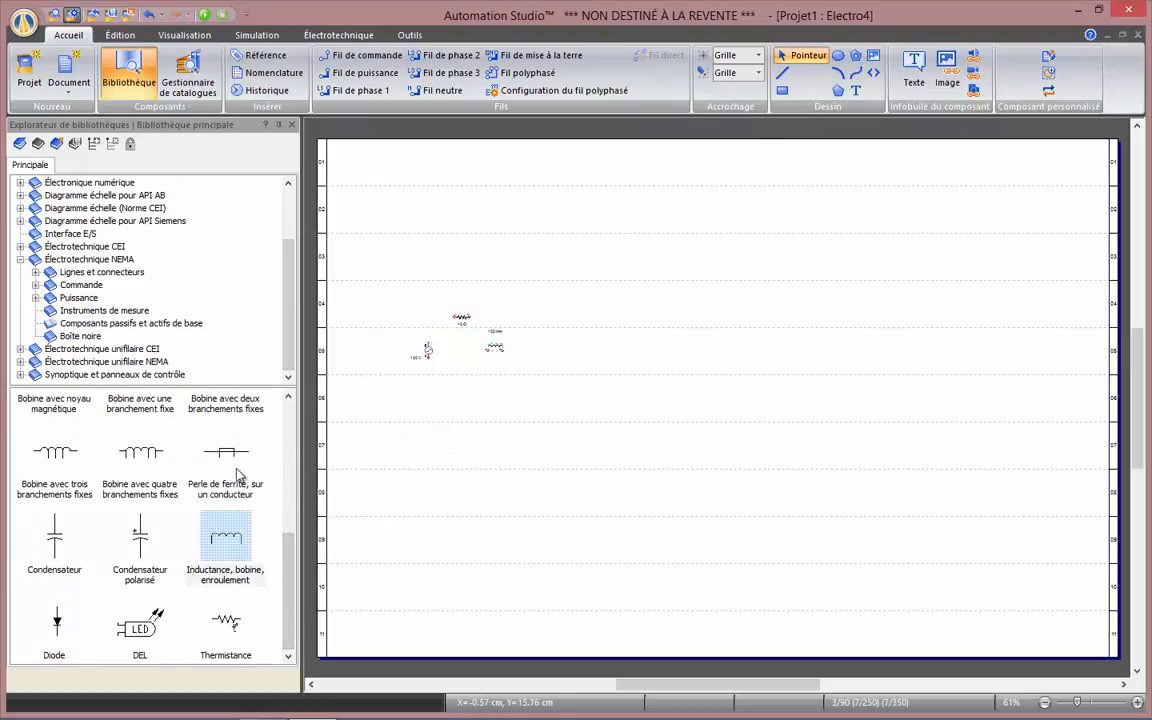
drag(215, 535, 453, 388)
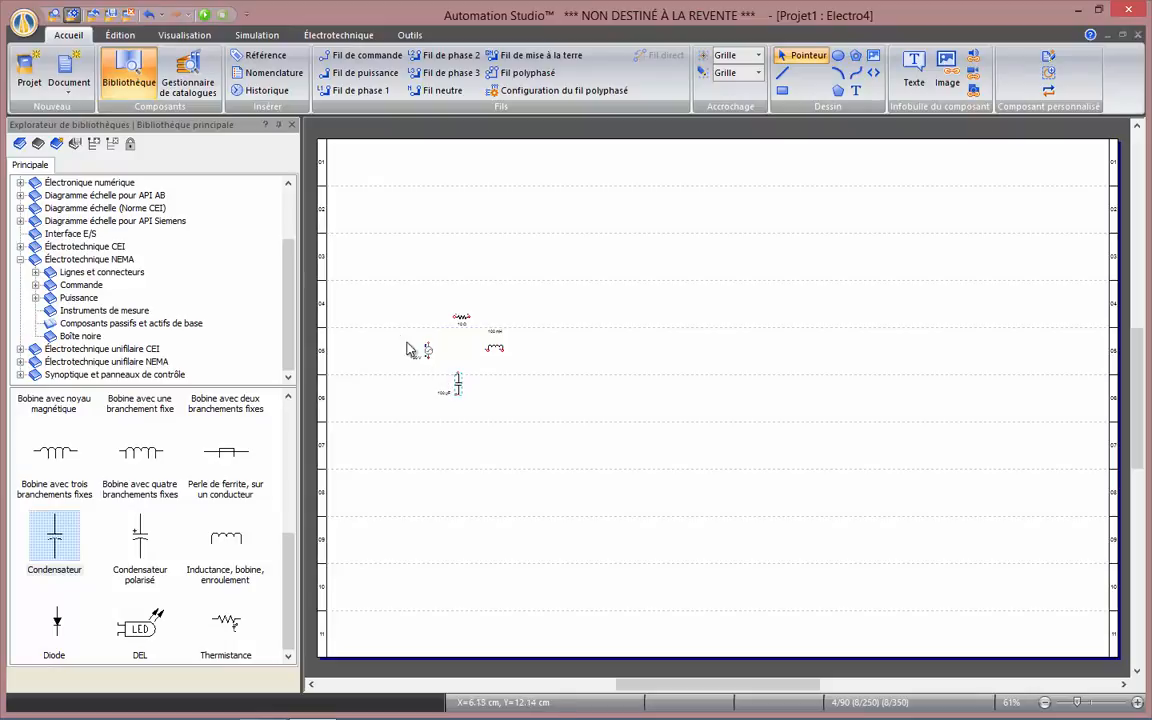
Step: Rotate the 100 mH inductor 90° to the right so its ports face the source
click(206, 38)
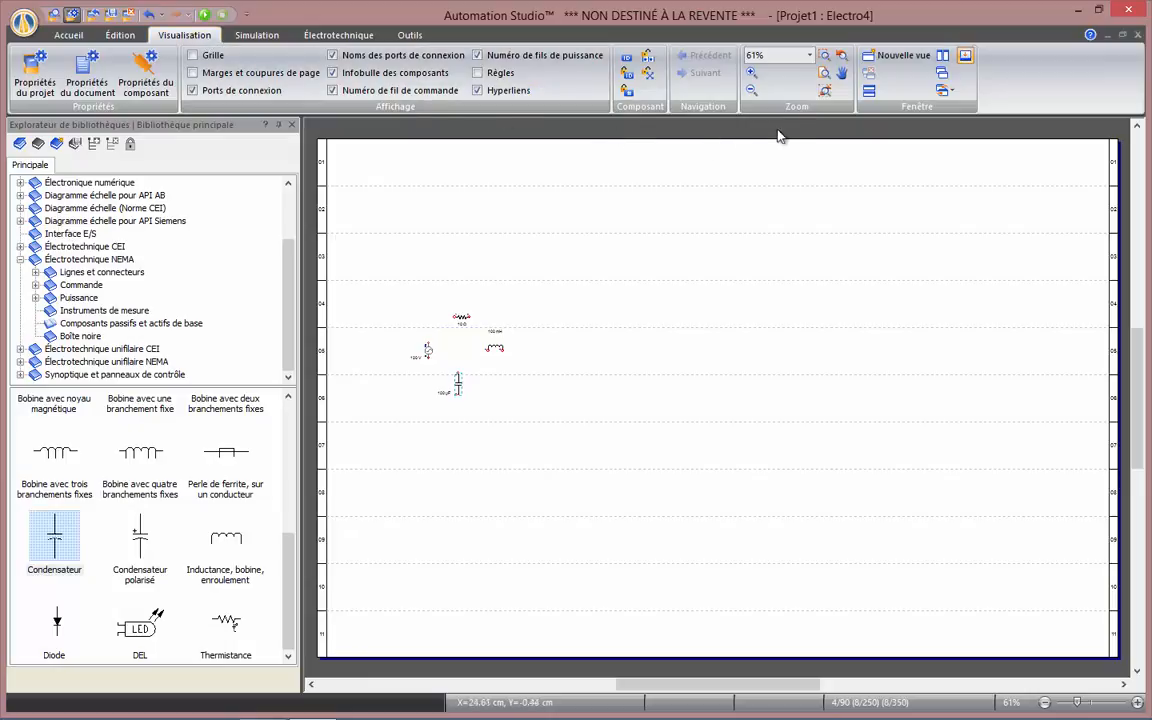
click(822, 92)
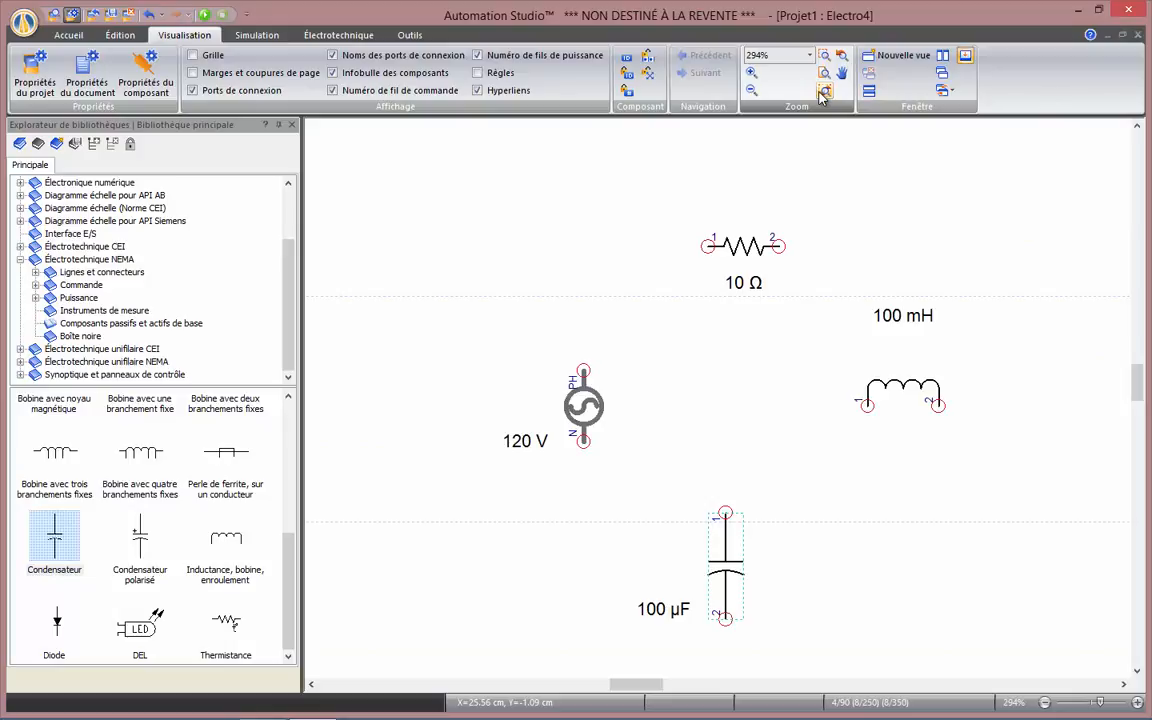
click(128, 35)
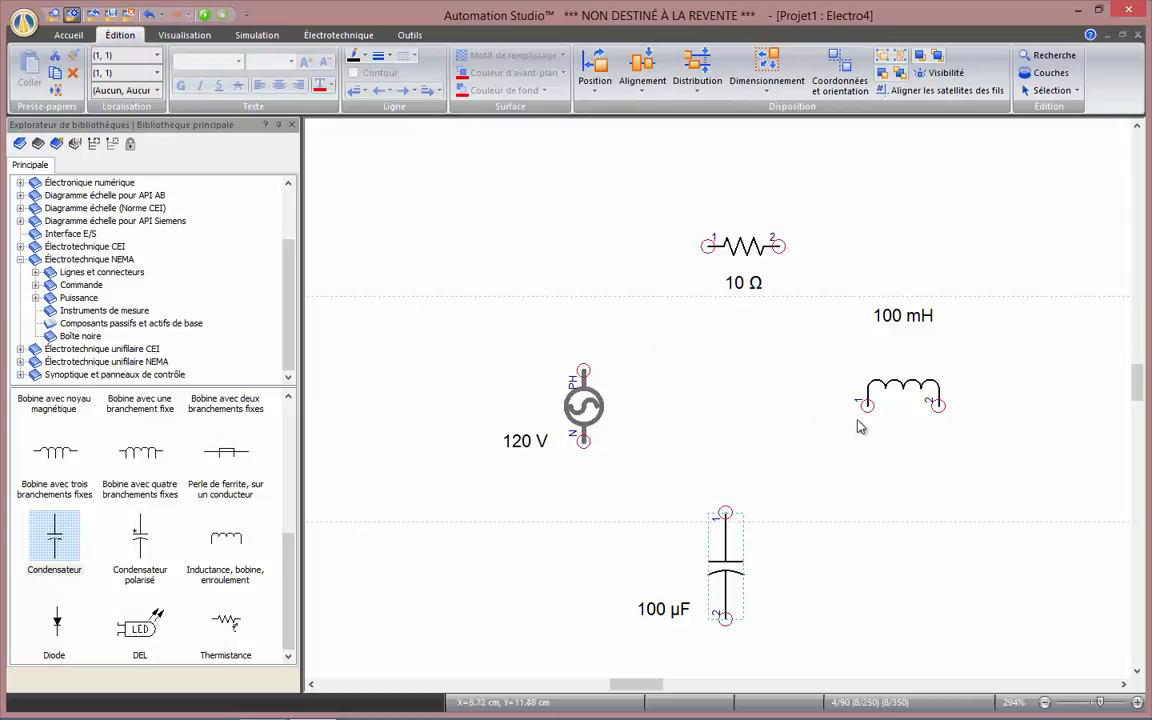
click(913, 393)
click(597, 86)
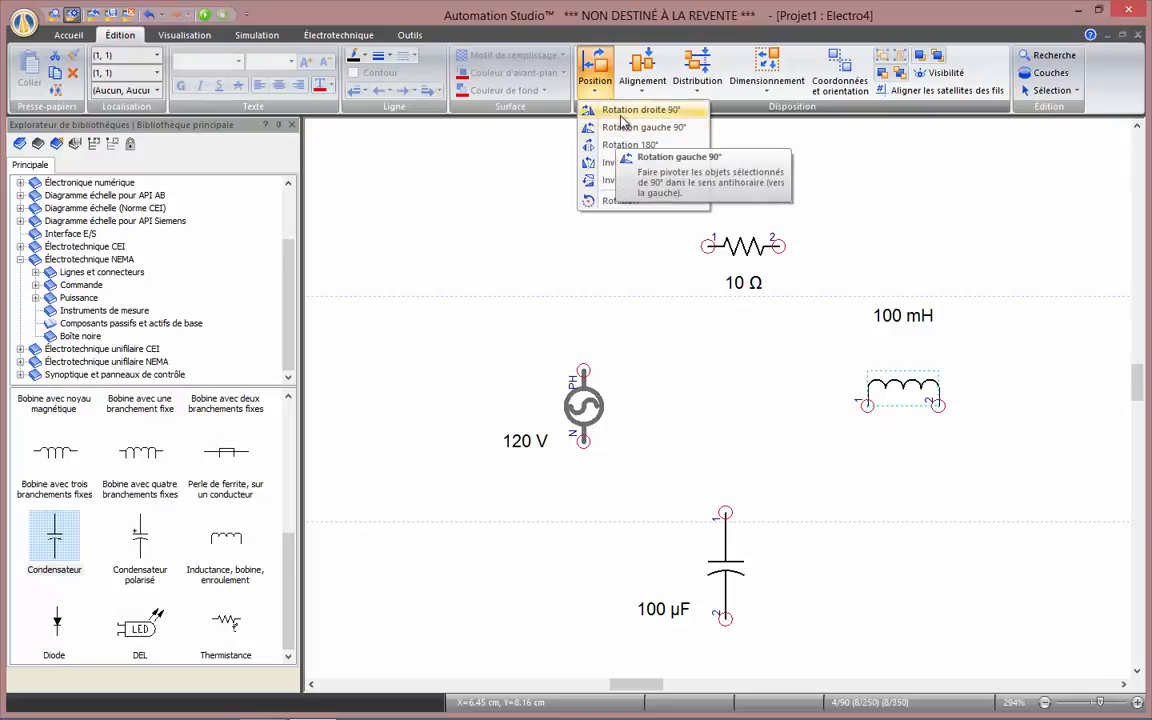
click(620, 112)
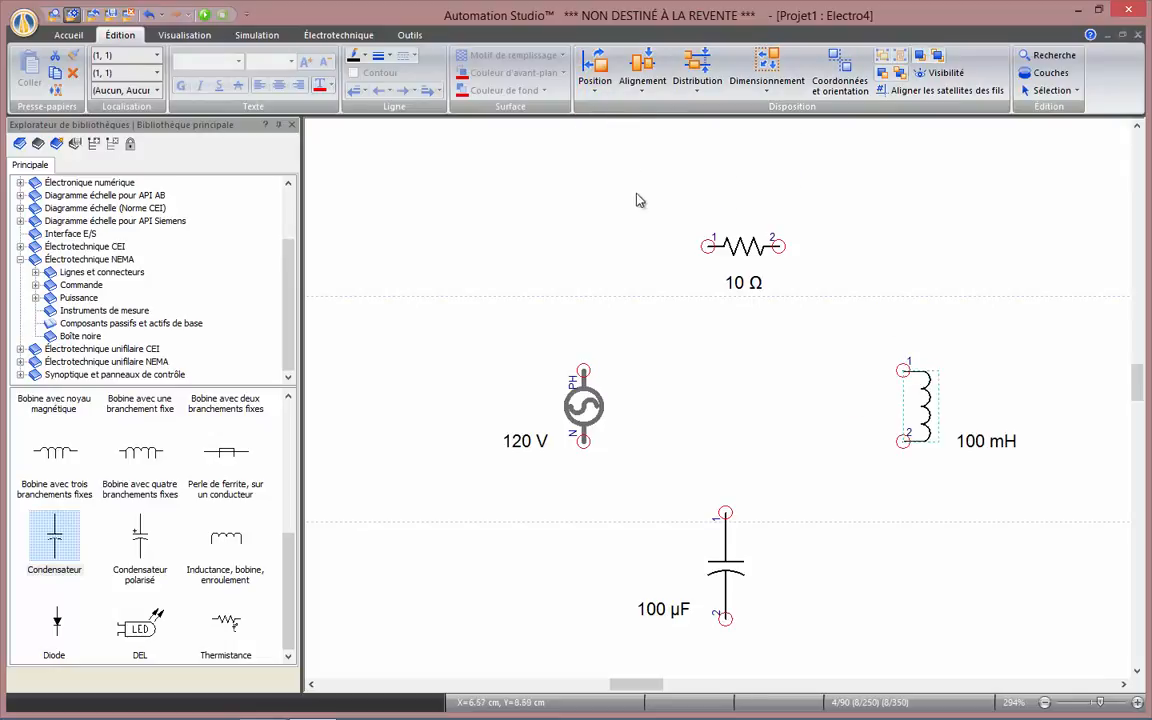
Step: Rotate the 100 µF capacitor 90° to the right so it lies horizontally
click(727, 548)
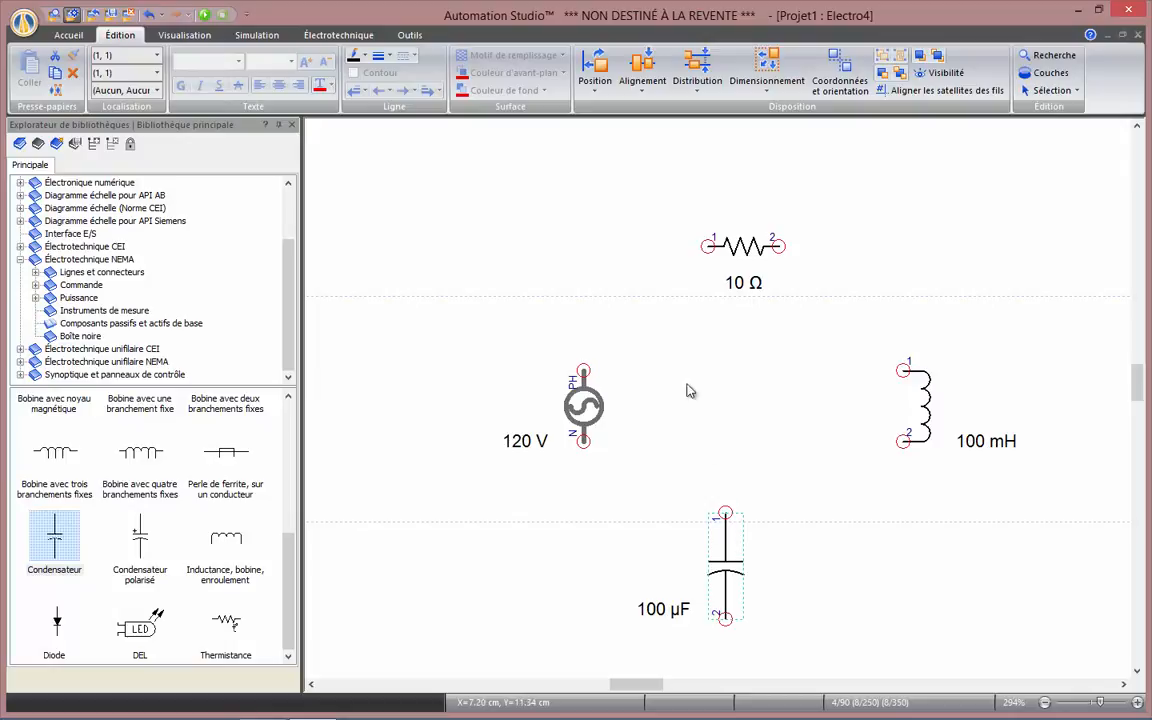
click(596, 82)
click(610, 112)
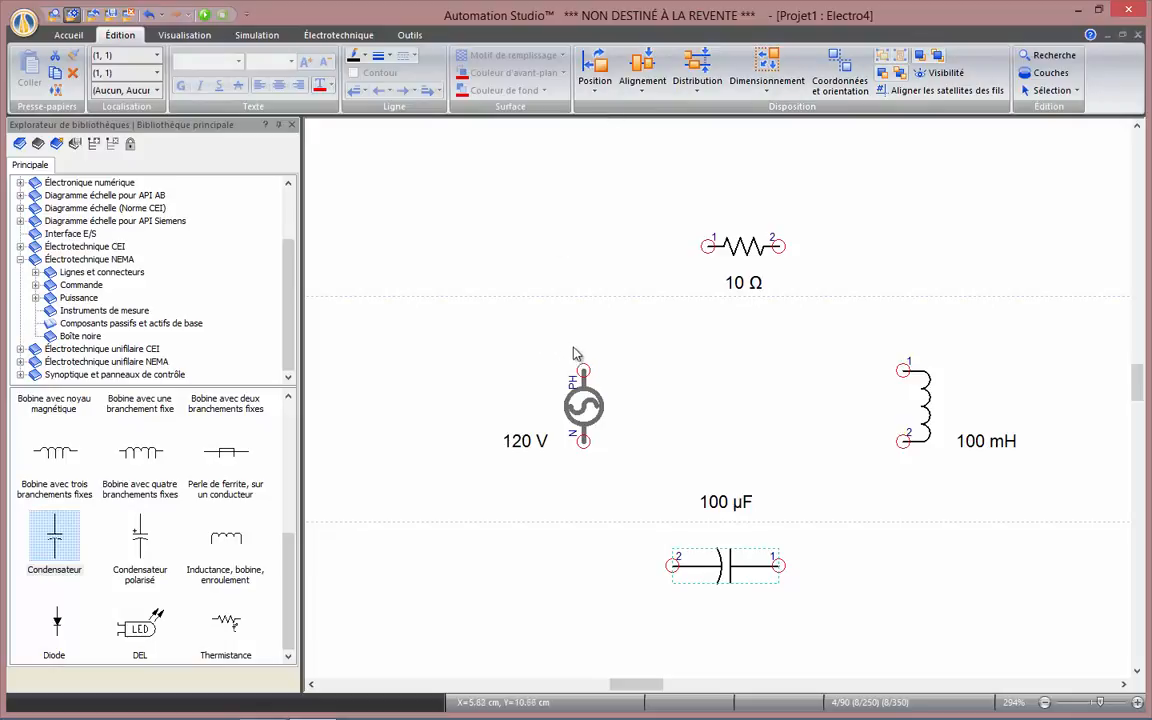
Step: Wire the source, resistor, inductor and capacitor in a closed series loop, from the source's PH port back to its N port
drag(583, 371, 708, 246)
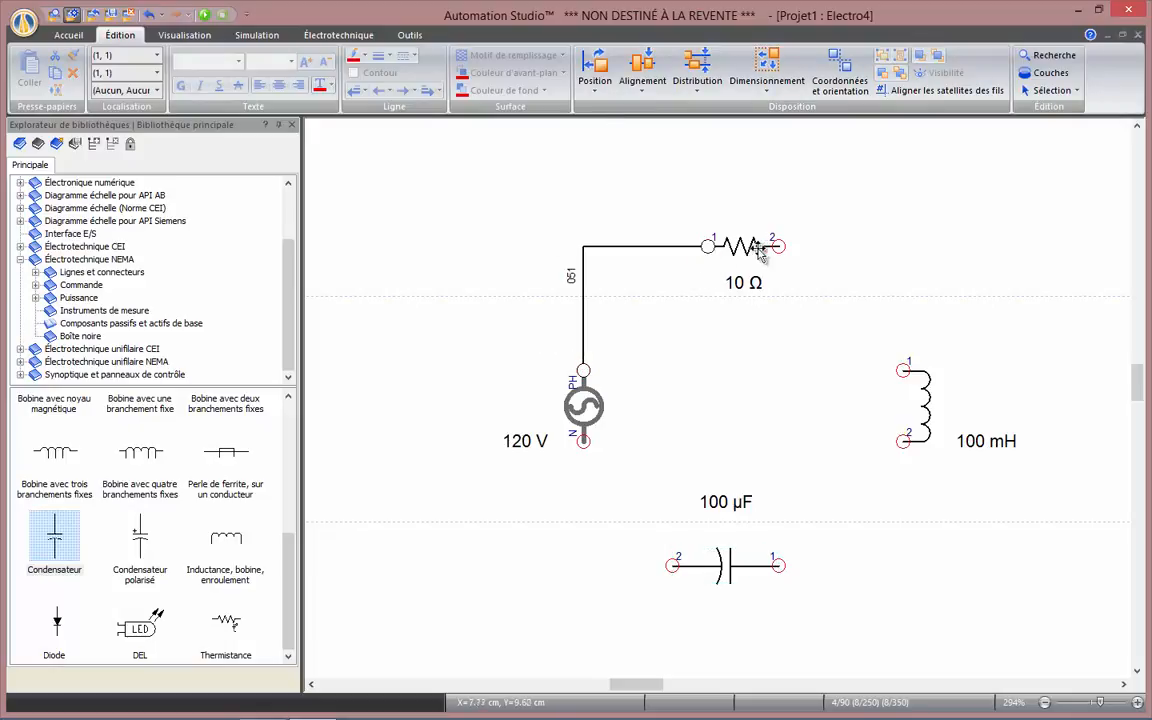
drag(779, 246, 903, 371)
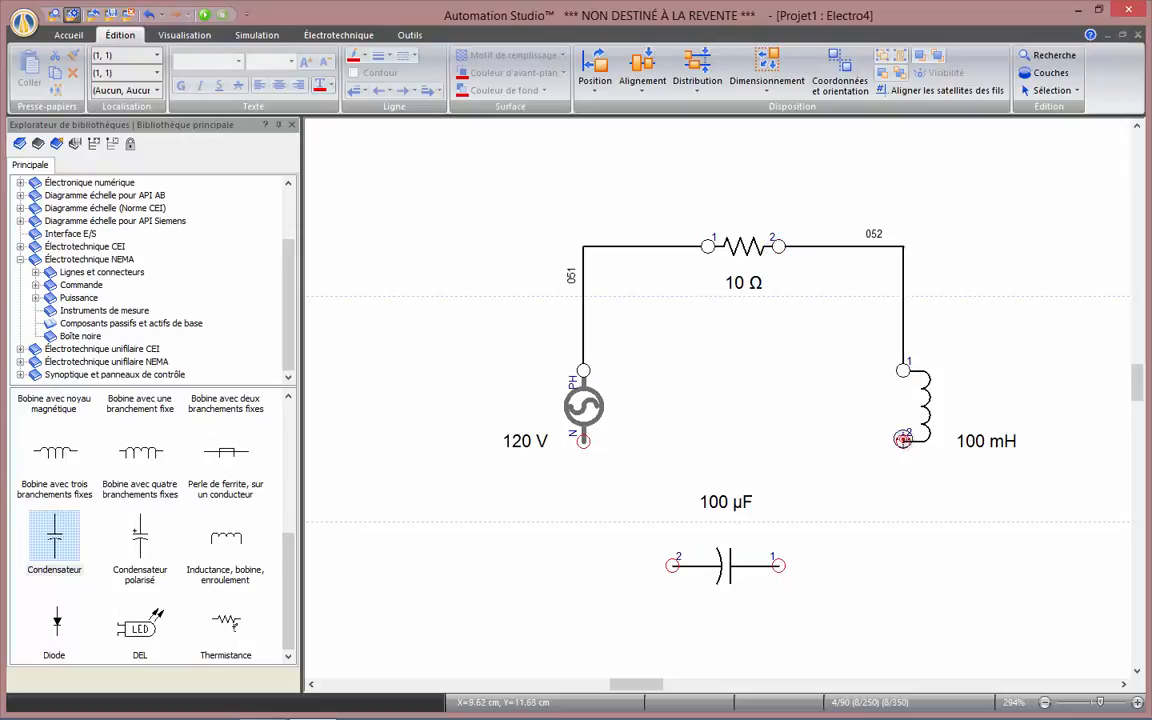
drag(903, 441, 779, 565)
mouse_move(667, 565)
mouse_down()
mouse_move(528, 500)
mouse_move(525, 415)
mouse_move(586, 445)
mouse_up()
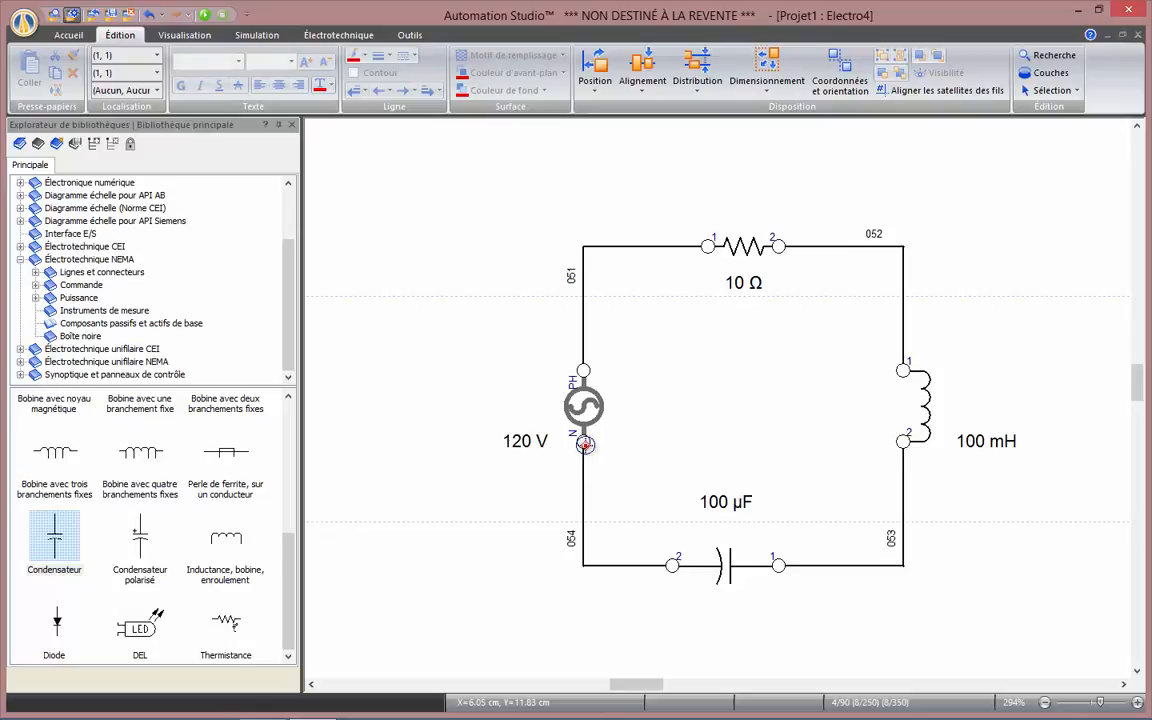
Step: Start the normal simulation and open the oscilloscope, keeping the whole circuit clear of the instrument
click(257, 35)
click(48, 72)
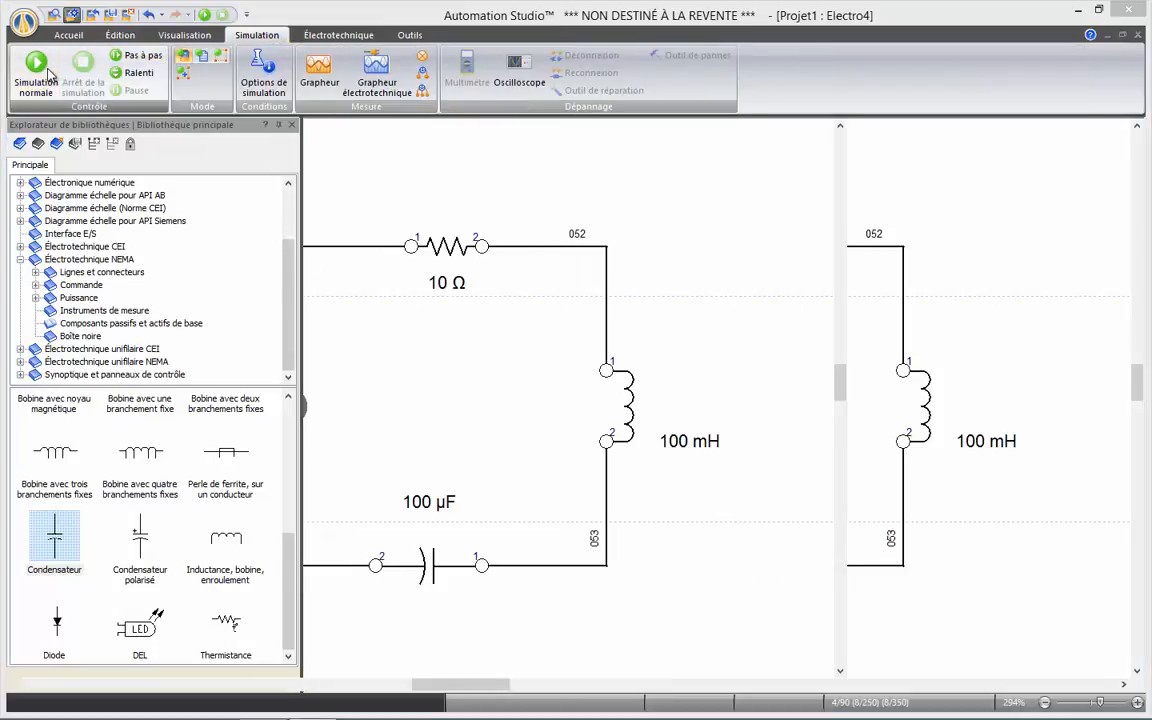
click(520, 70)
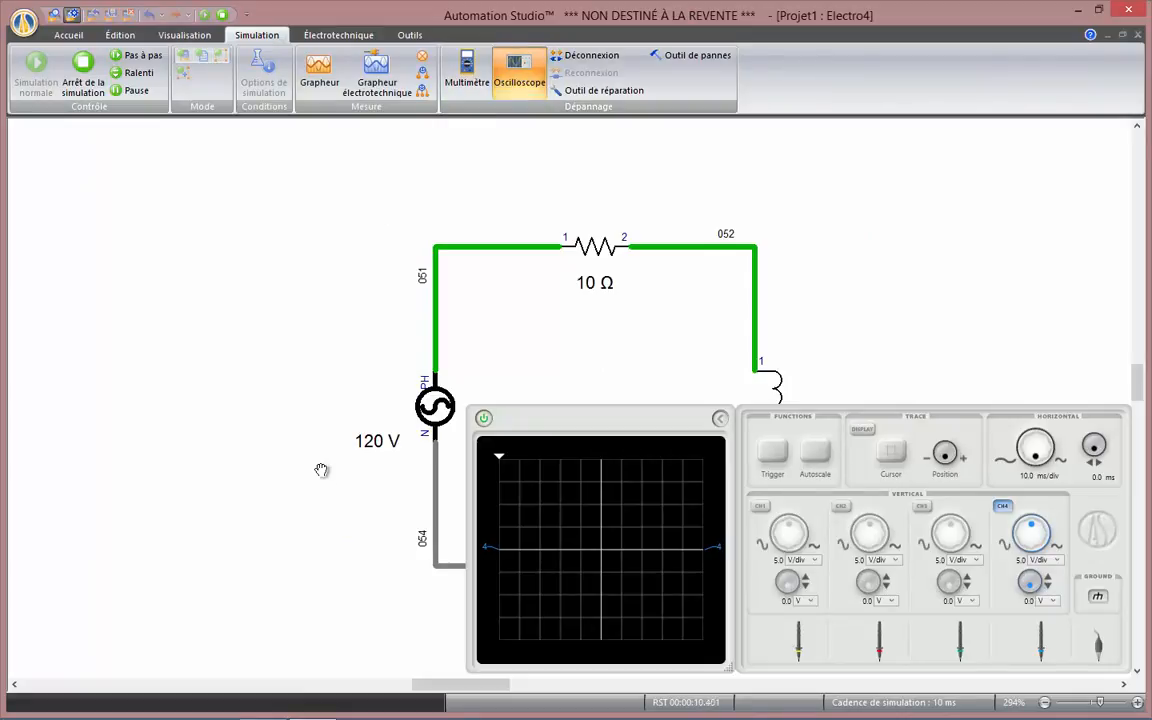
drag(321, 470, 2, 375)
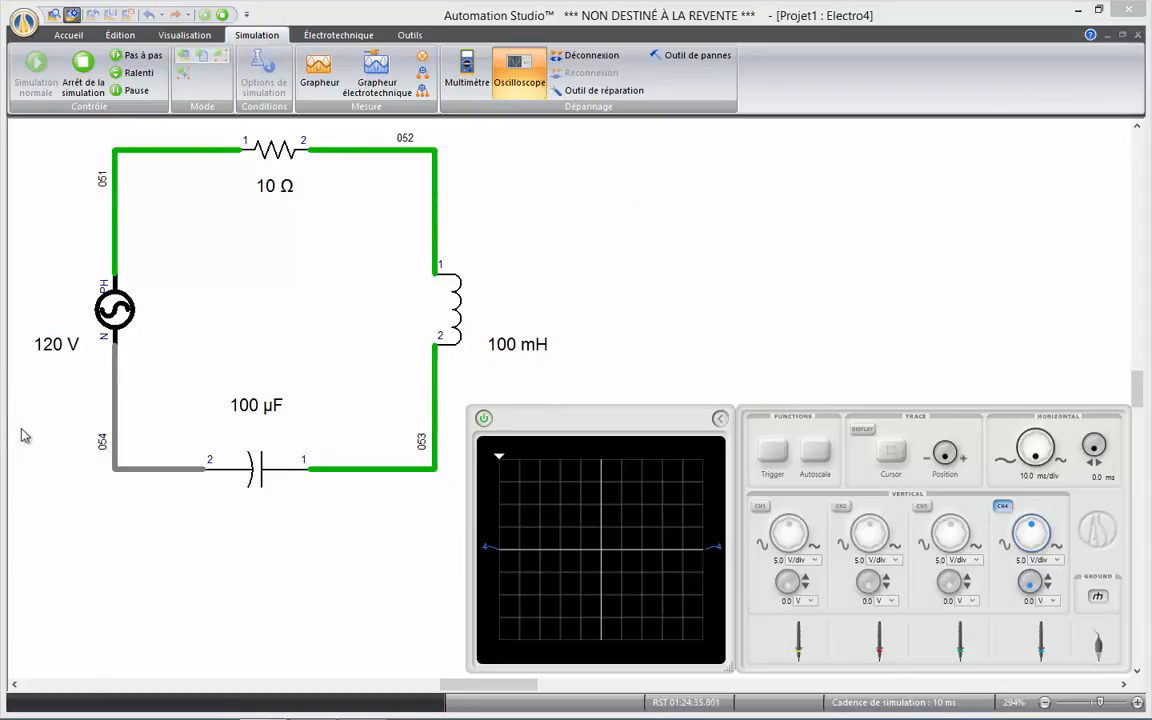
Step: Switch the oscilloscope from the common ground to separate probe pairs and turn on channels CH1, CH2 and CH3
click(1101, 601)
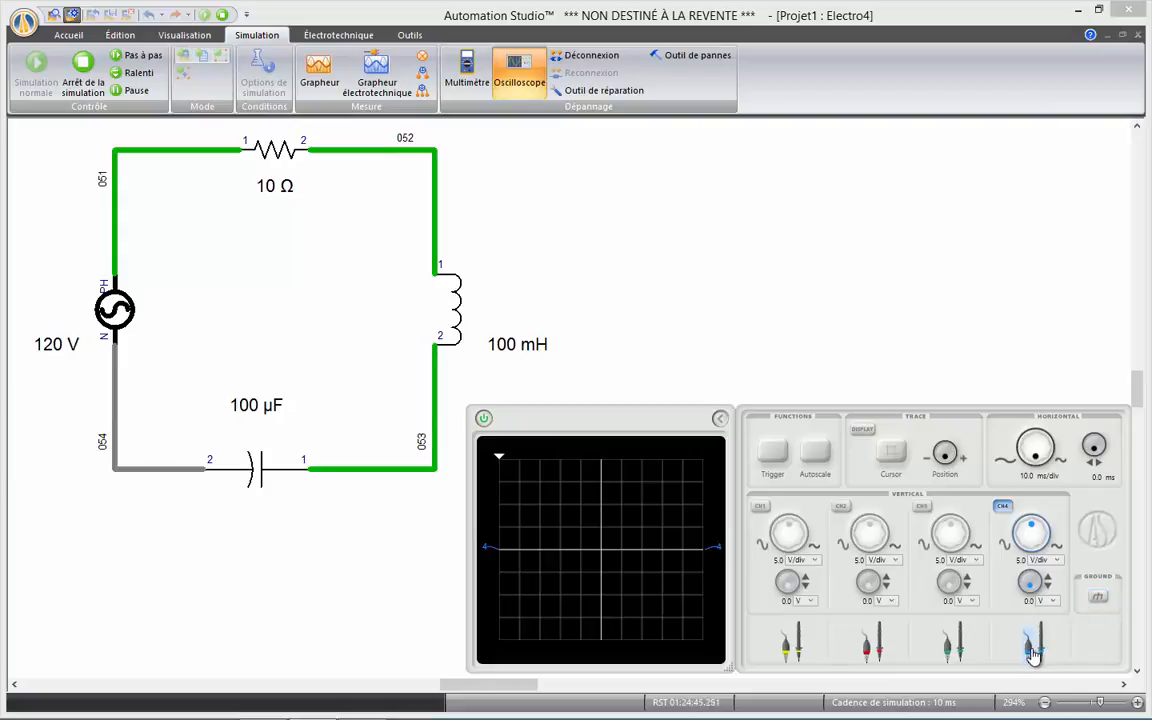
click(761, 507)
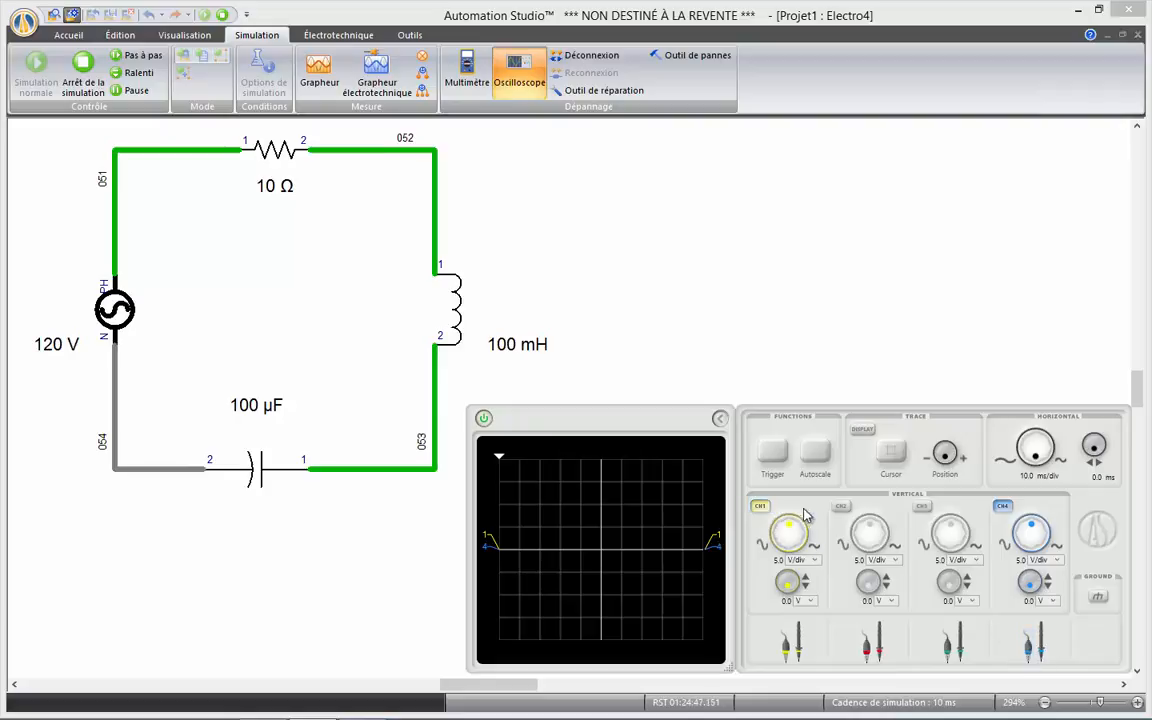
click(841, 507)
click(921, 507)
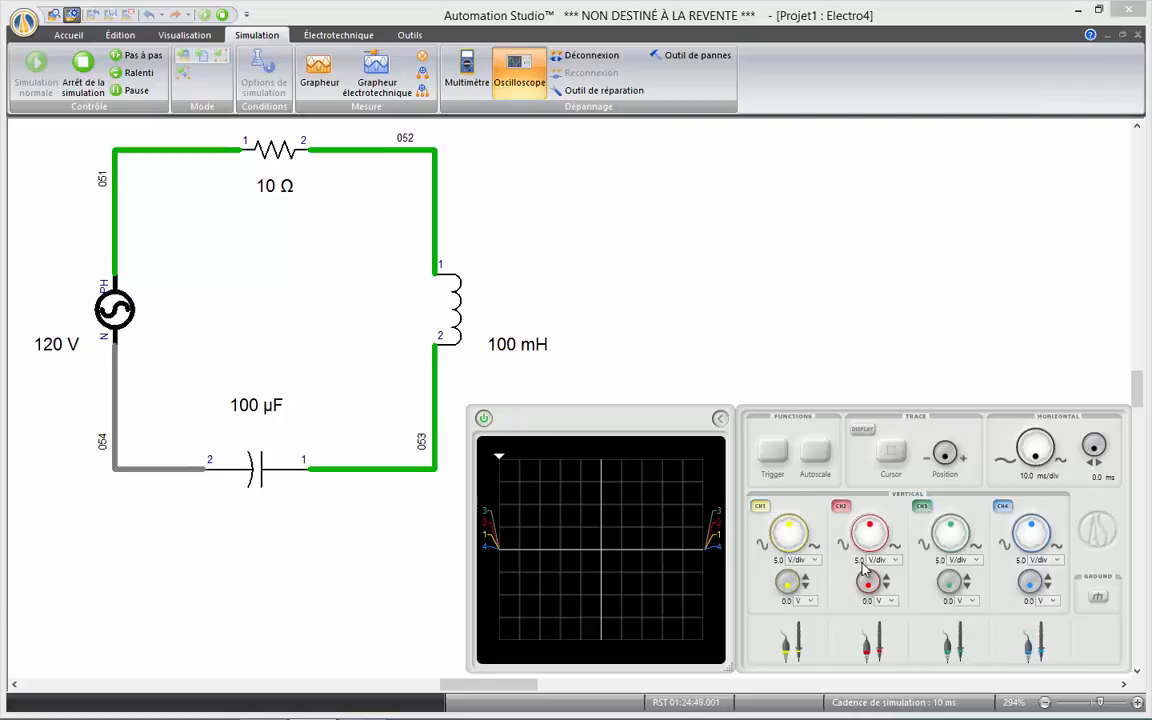
Step: Connect the CH1 probe pair across the resistor, the CH2 pair across the inductor and the CH3 pair across the capacitor
drag(790, 640, 246, 134)
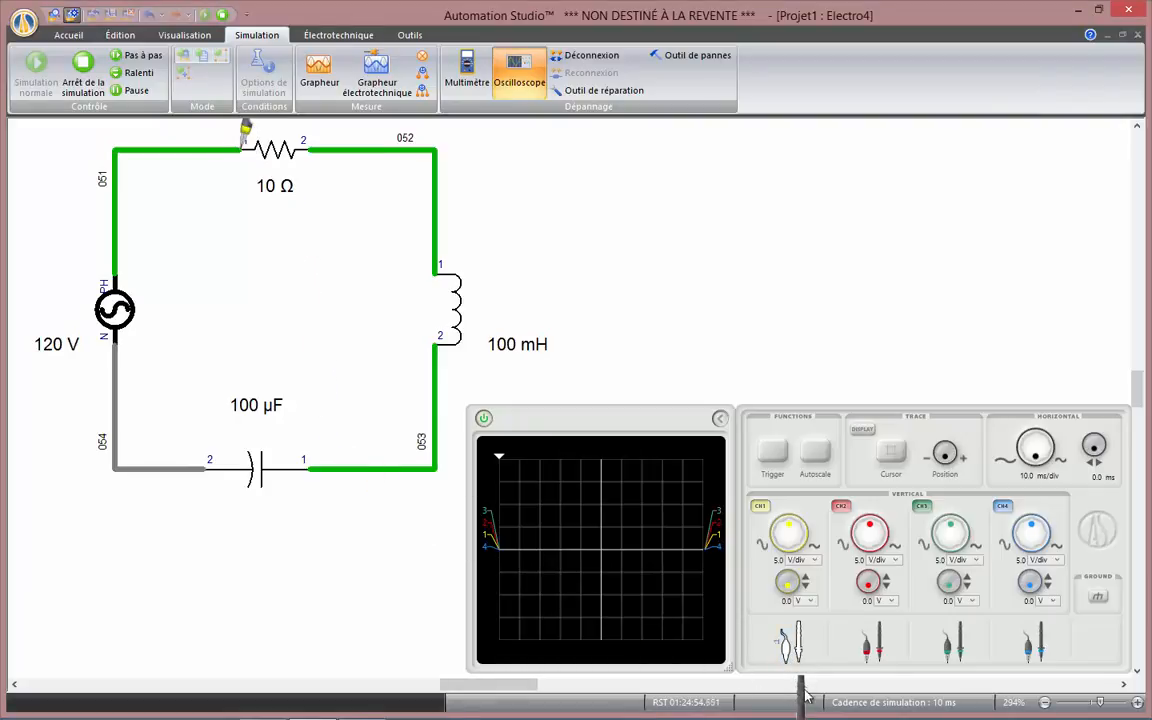
drag(805, 695, 316, 130)
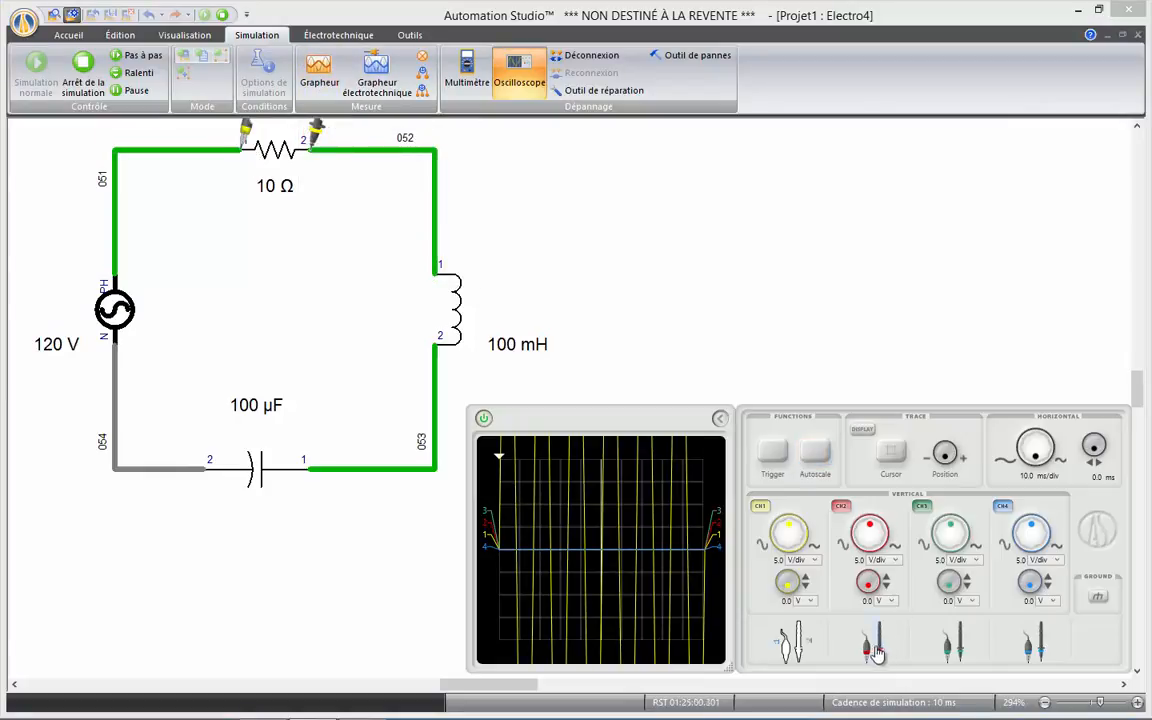
drag(876, 652, 440, 256)
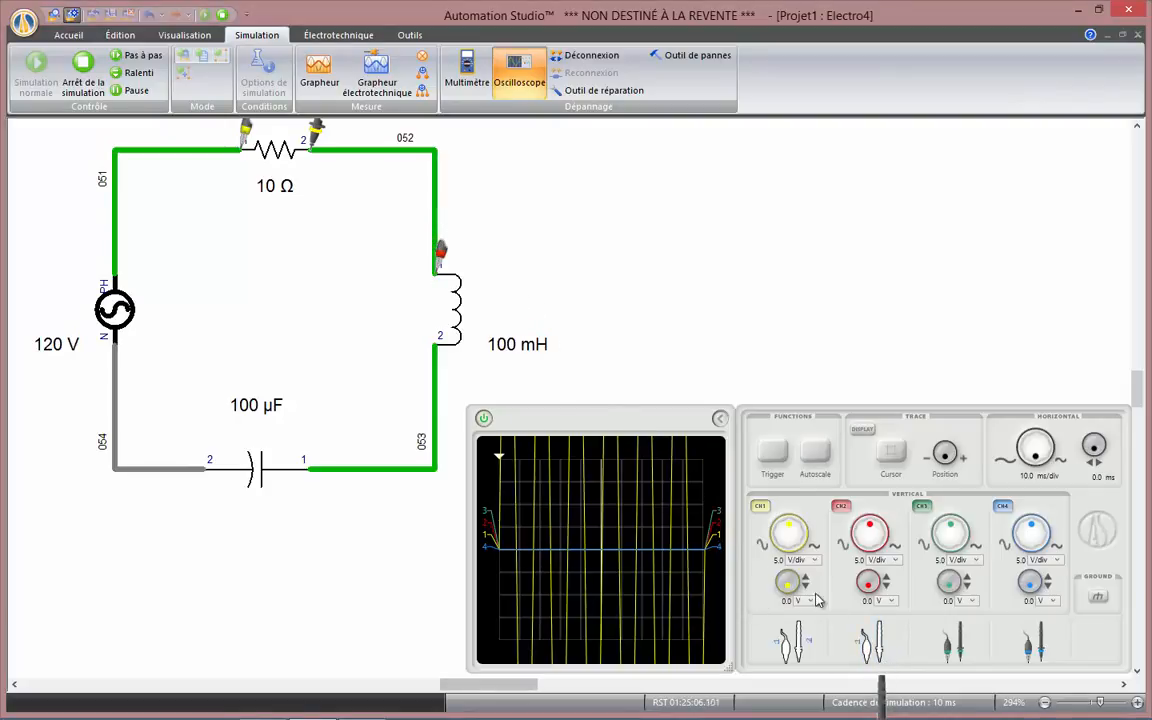
drag(881, 692, 442, 292)
drag(951, 662, 315, 458)
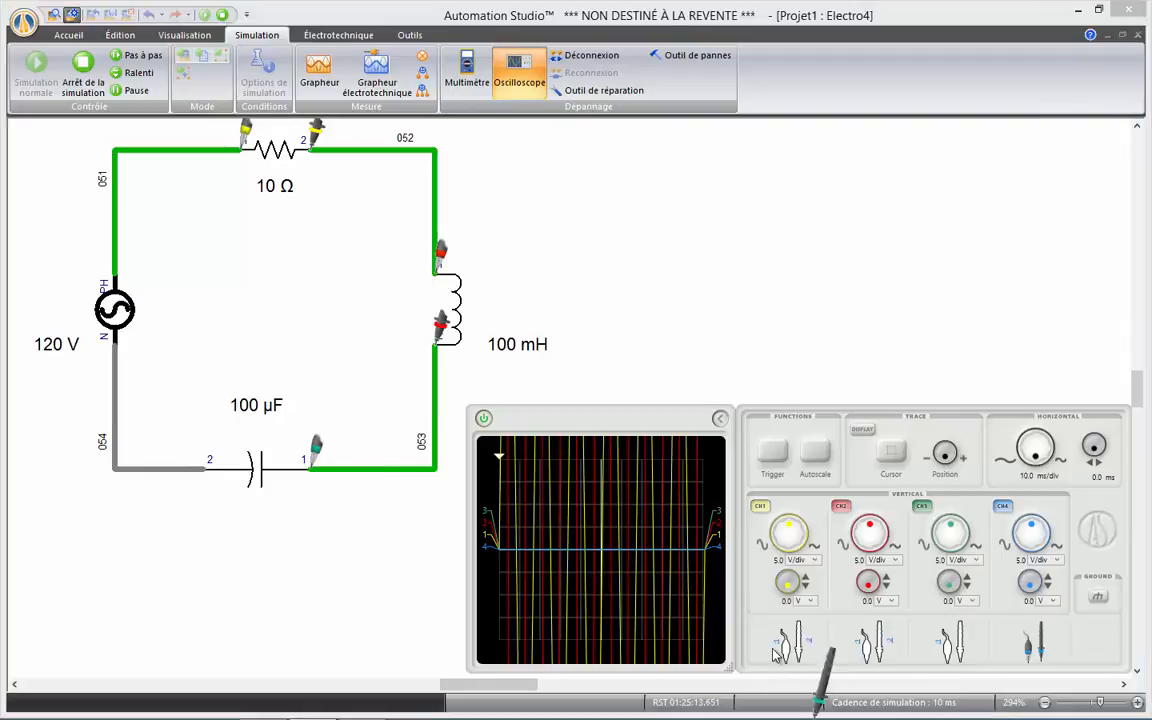
drag(776, 655, 212, 420)
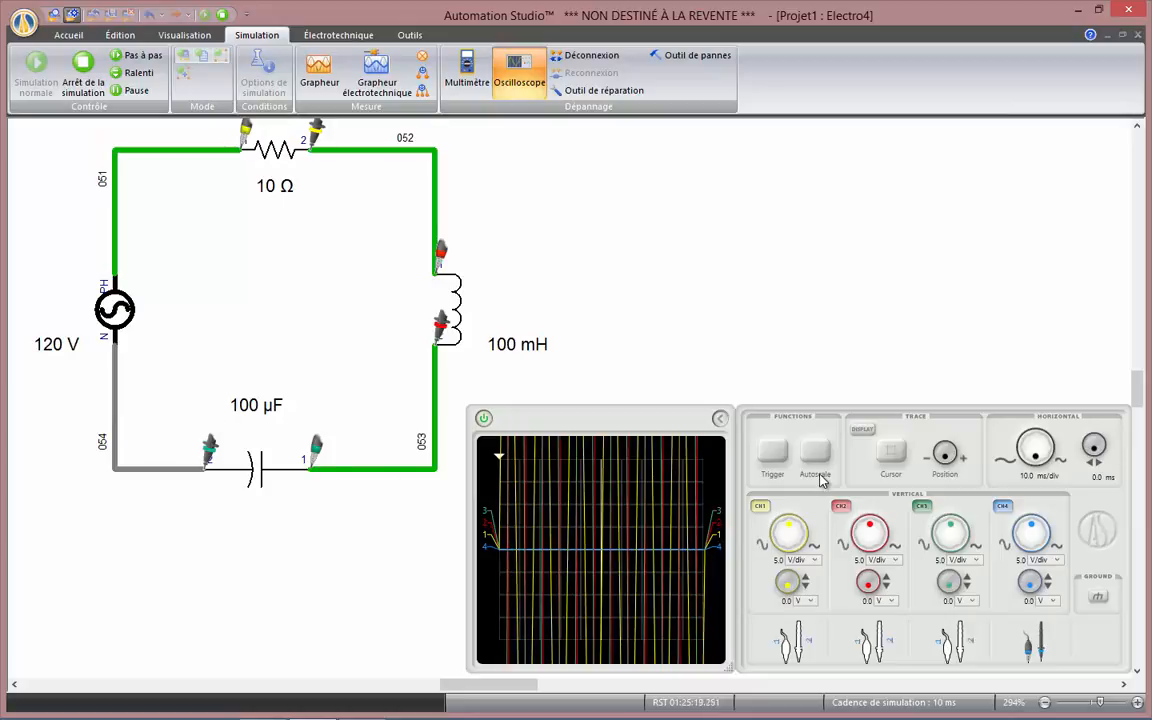
Step: Autoscale the oscilloscope channels and set the horizontal time base to 2.9 ms/div
mouse_move(789, 526)
mouse_down()
mouse_move(778, 549)
mouse_move(805, 543)
mouse_move(795, 530)
mouse_move(802, 545)
mouse_move(774, 548)
mouse_move(805, 538)
mouse_up()
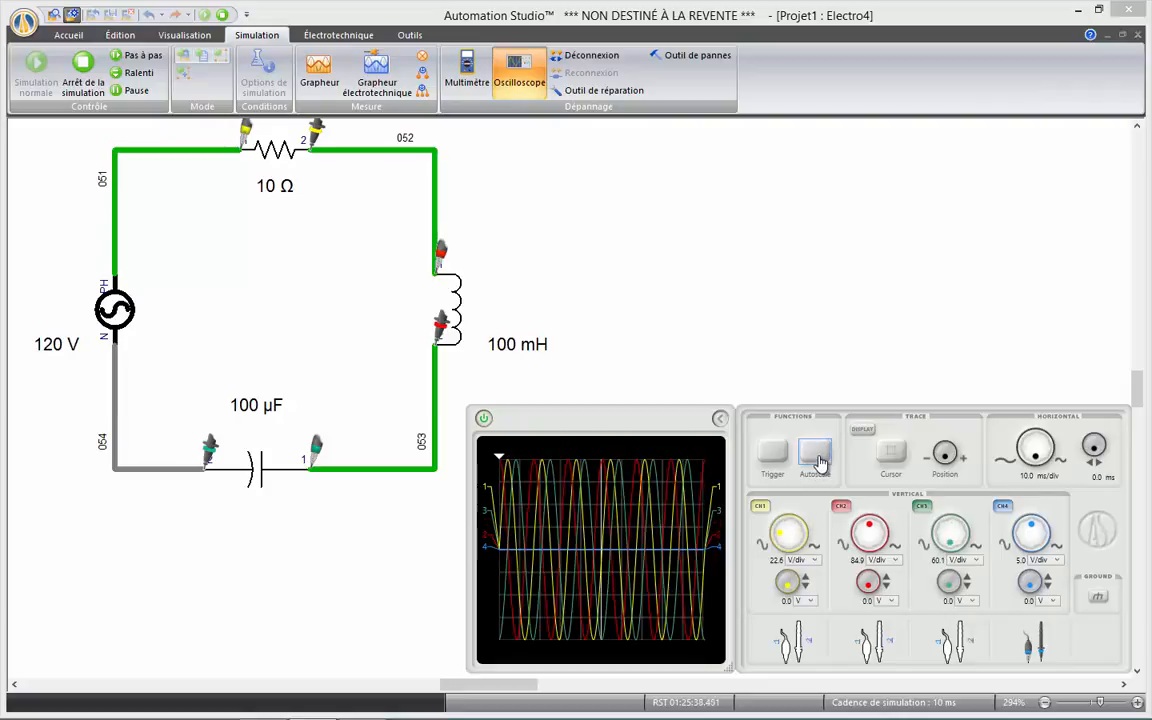
mouse_move(1040, 465)
mouse_down()
mouse_move(1013, 456)
mouse_move(1030, 452)
mouse_up()
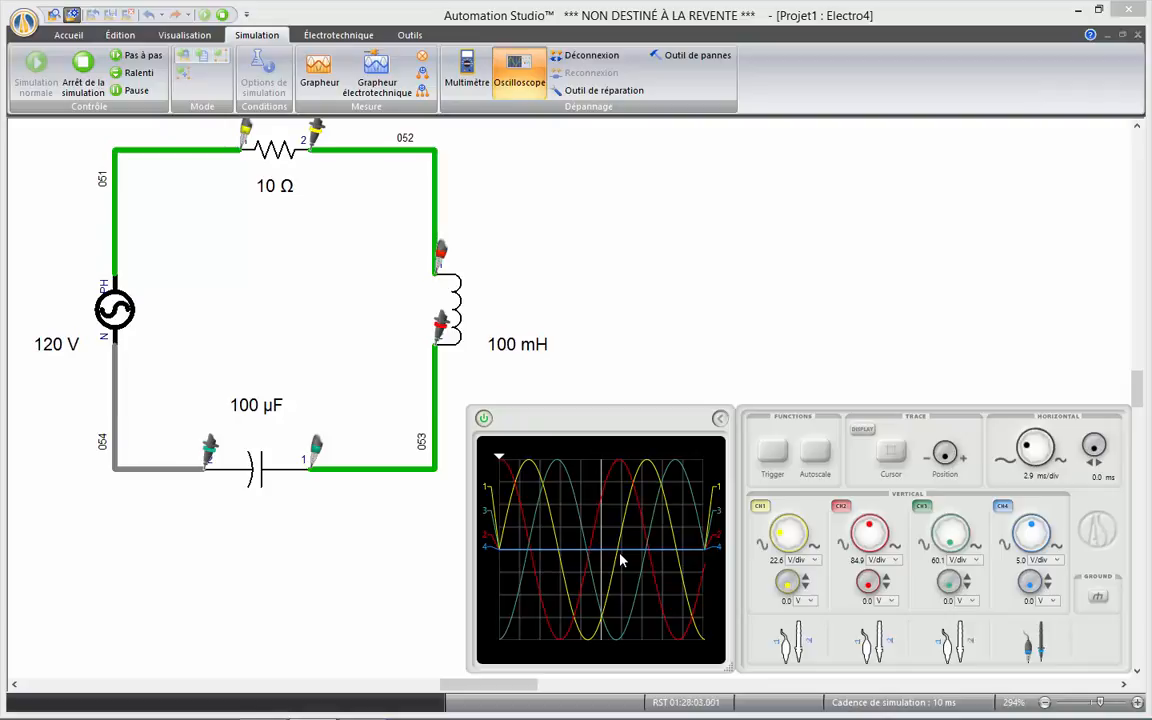
Step: Measure the AC source's voltage with the multimeter set to AC volts, red probe on PH and black probe on N
click(486, 77)
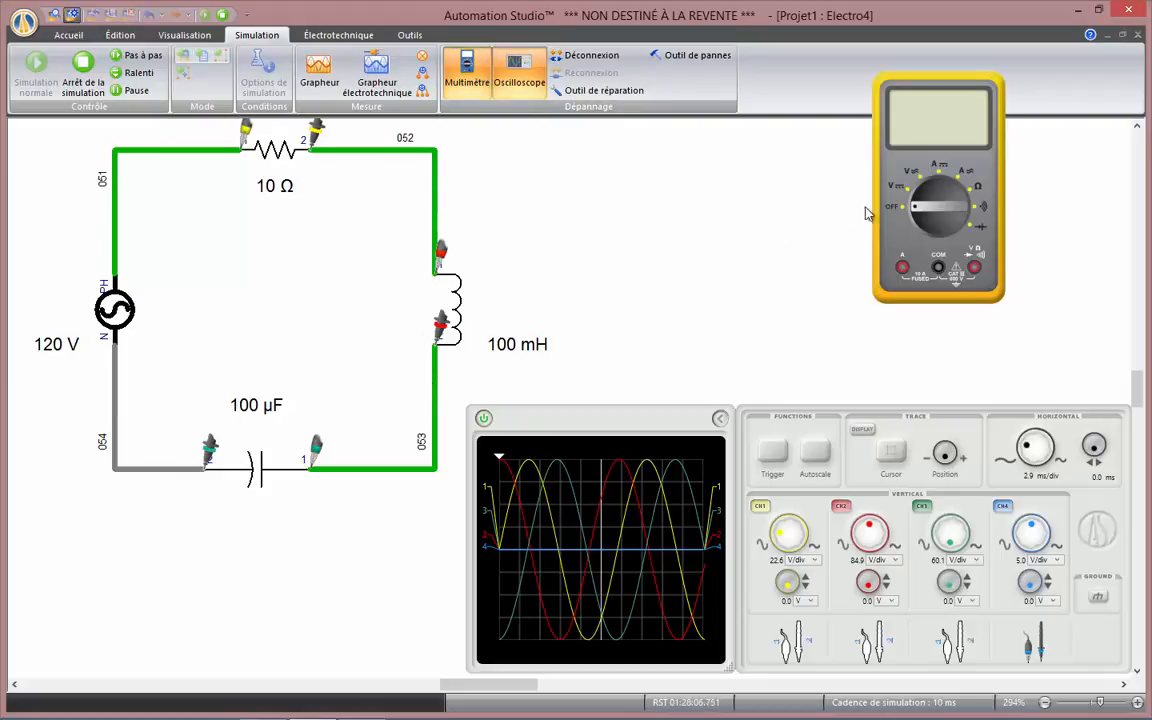
click(914, 180)
drag(868, 125, 115, 274)
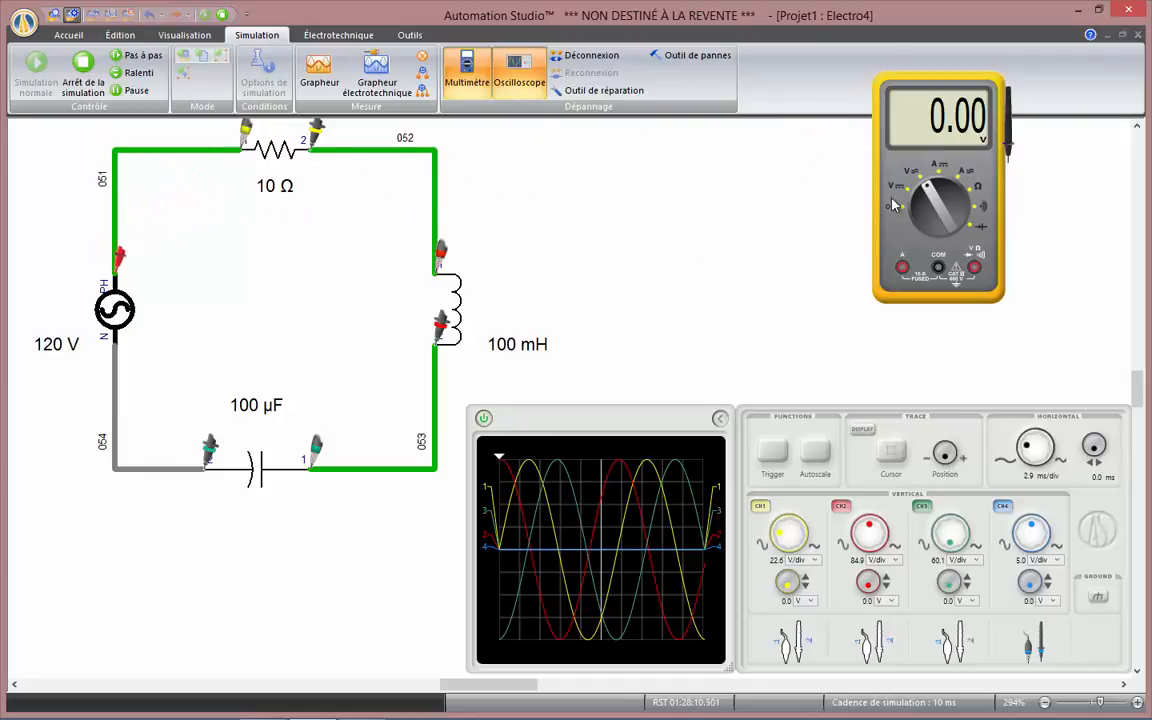
drag(1007, 150, 117, 333)
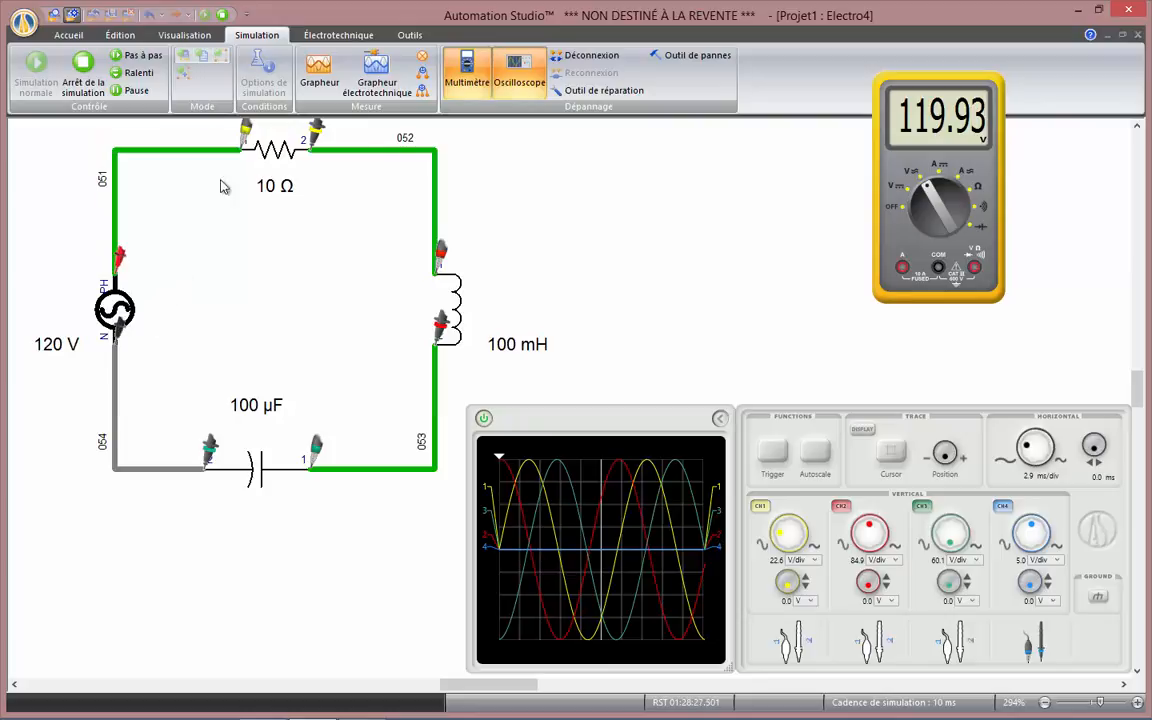
Step: Stop the simulation and insert a NEMA ammeter in series between the source and the resistor, deleting its Courant efficace label
click(224, 15)
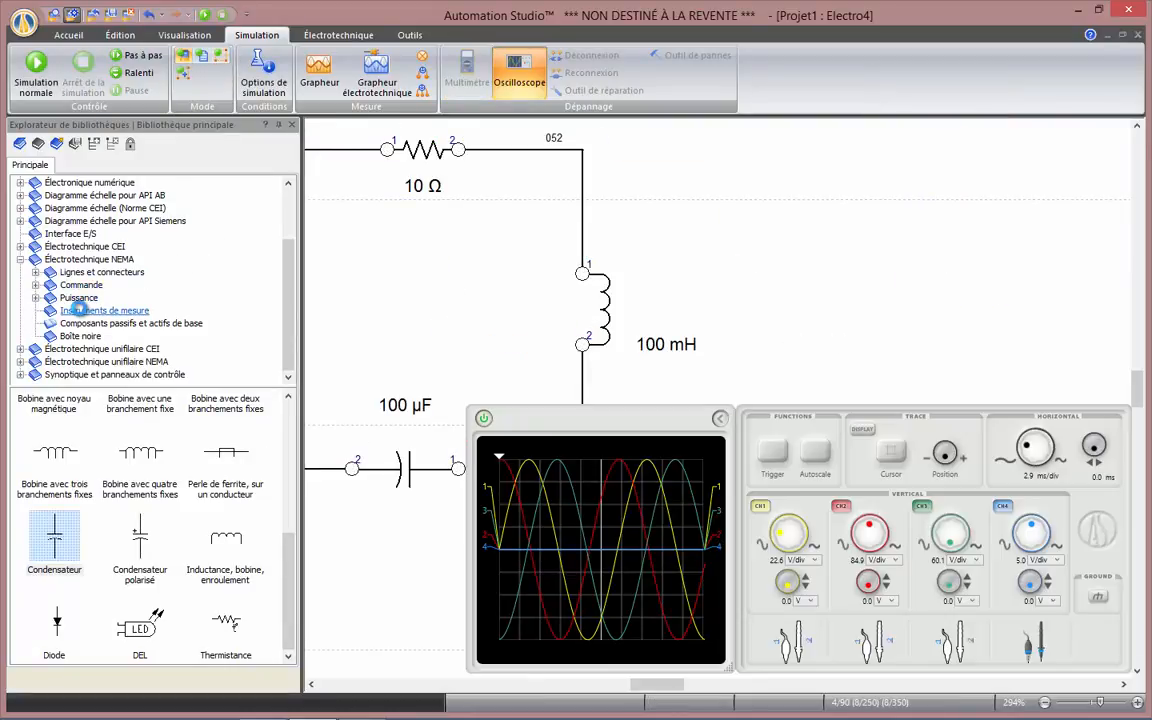
click(80, 311)
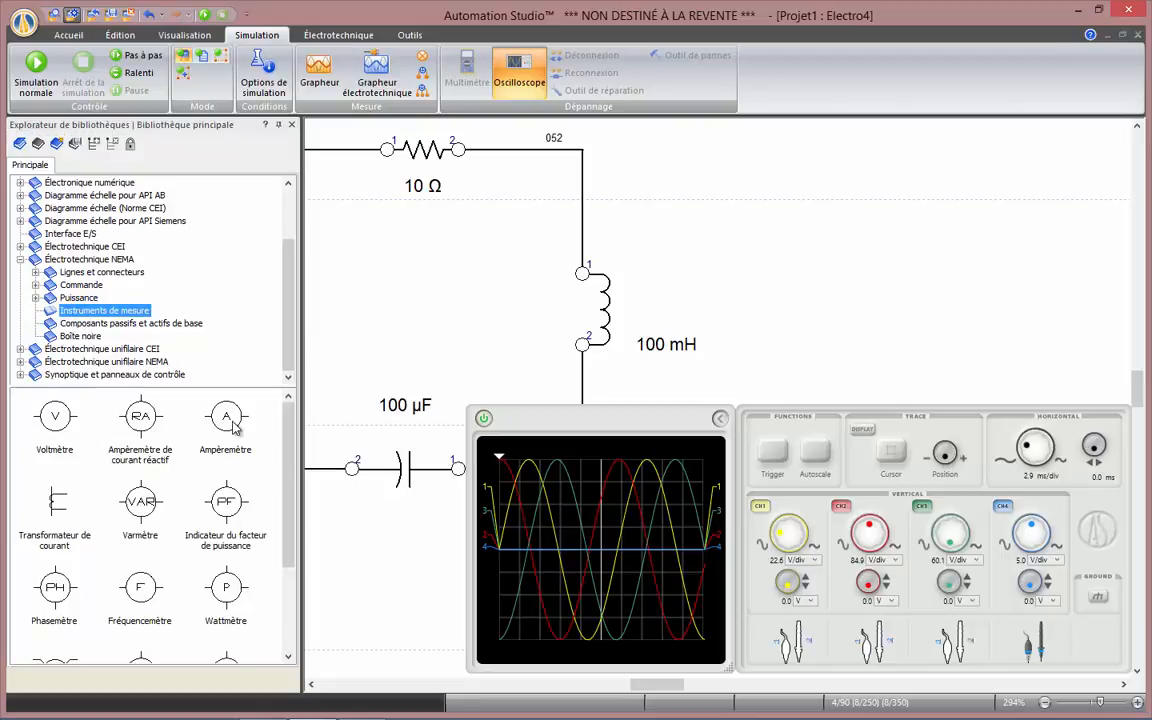
drag(364, 376, 467, 415)
drag(229, 411, 452, 172)
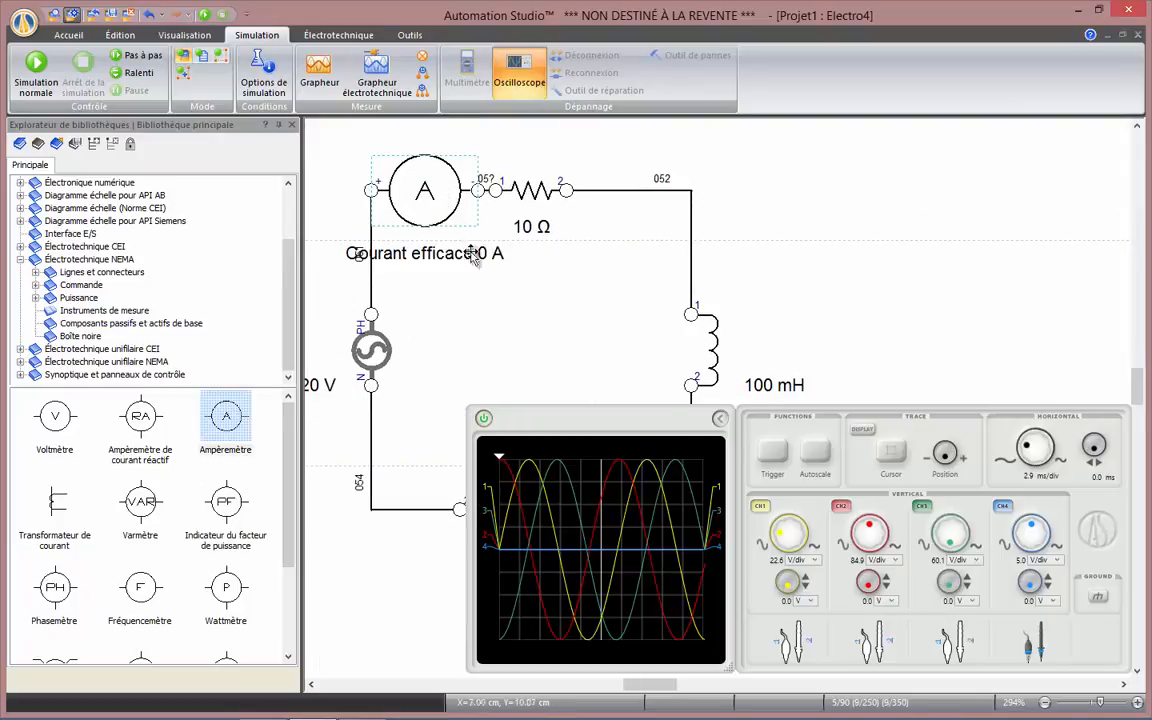
drag(535, 320, 522, 396)
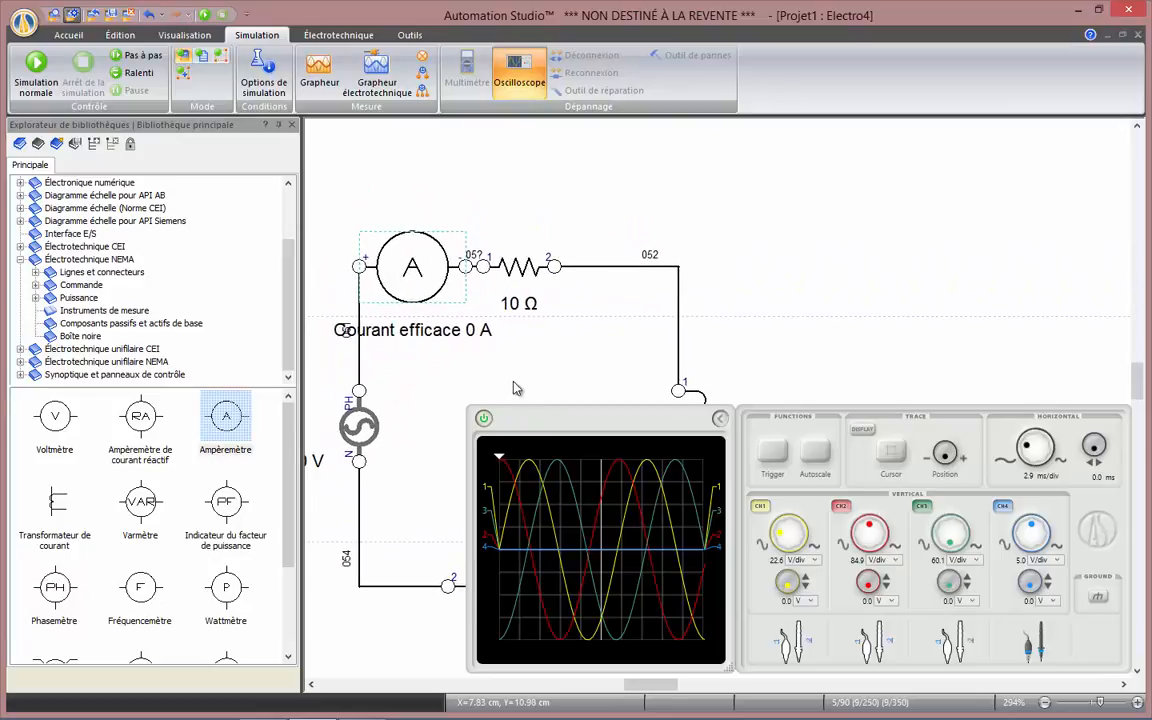
click(447, 334)
key(Delete)
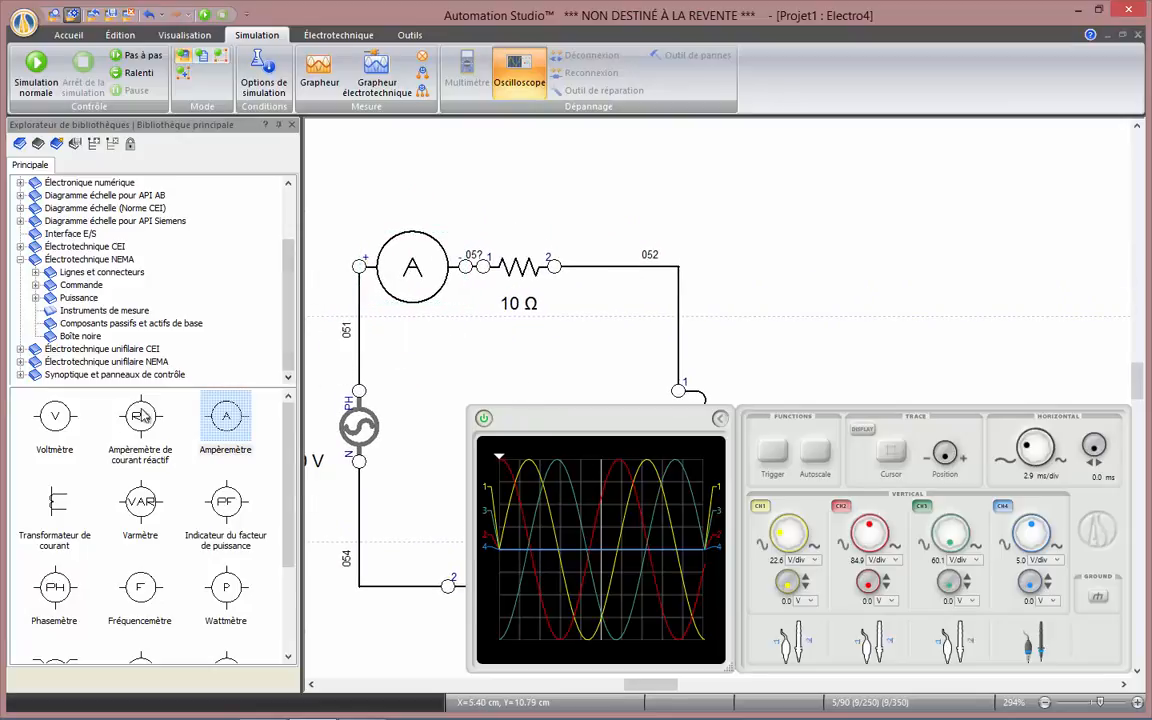
Step: Place a voltmeter above the resistor, delete its Tension efficace label and wire V+ and V- across the resistor's terminals
drag(55, 416, 552, 188)
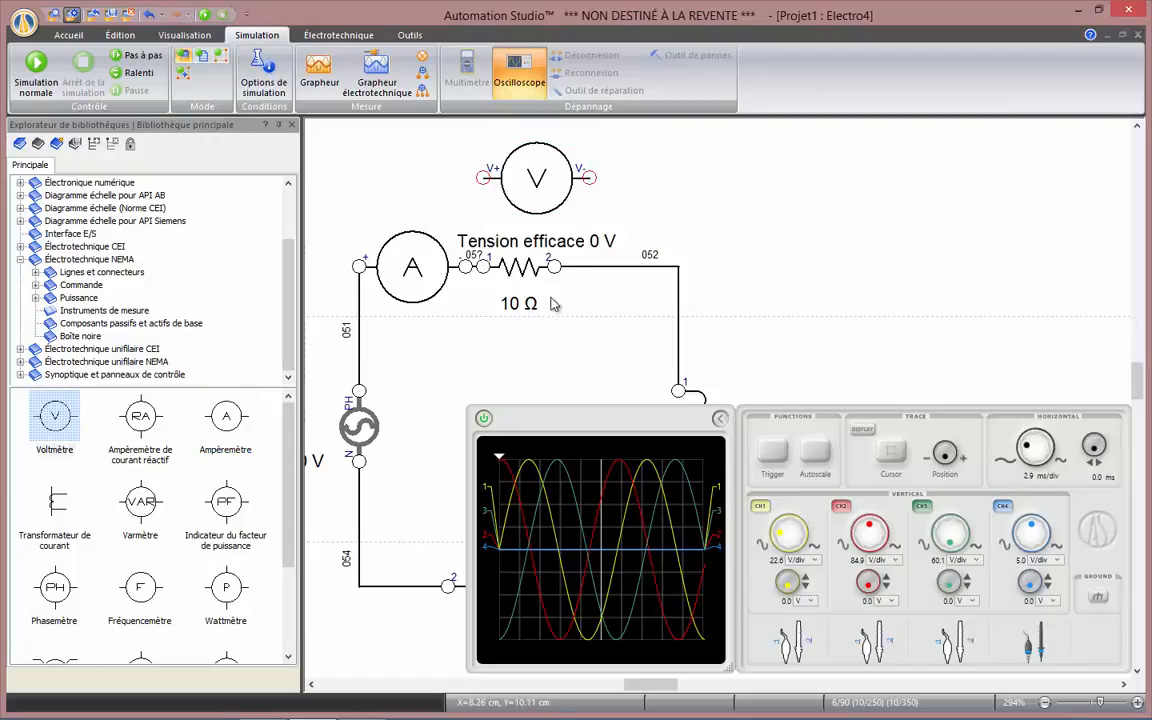
click(552, 243)
key(Delete)
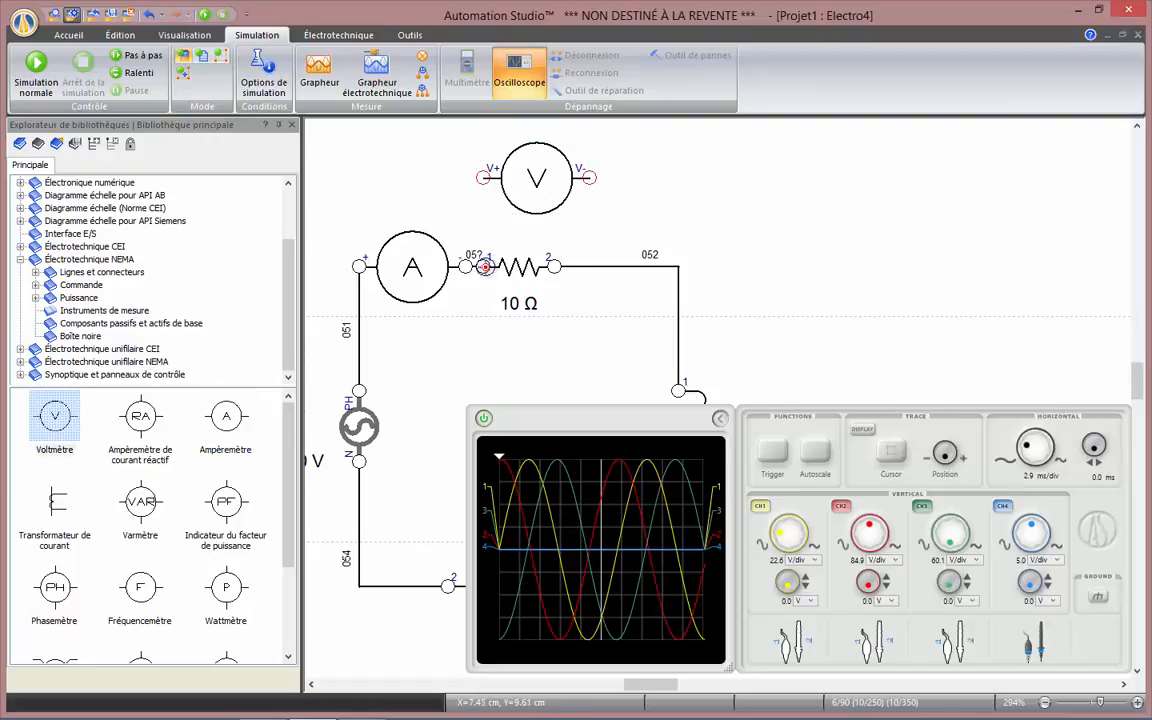
drag(484, 266, 483, 177)
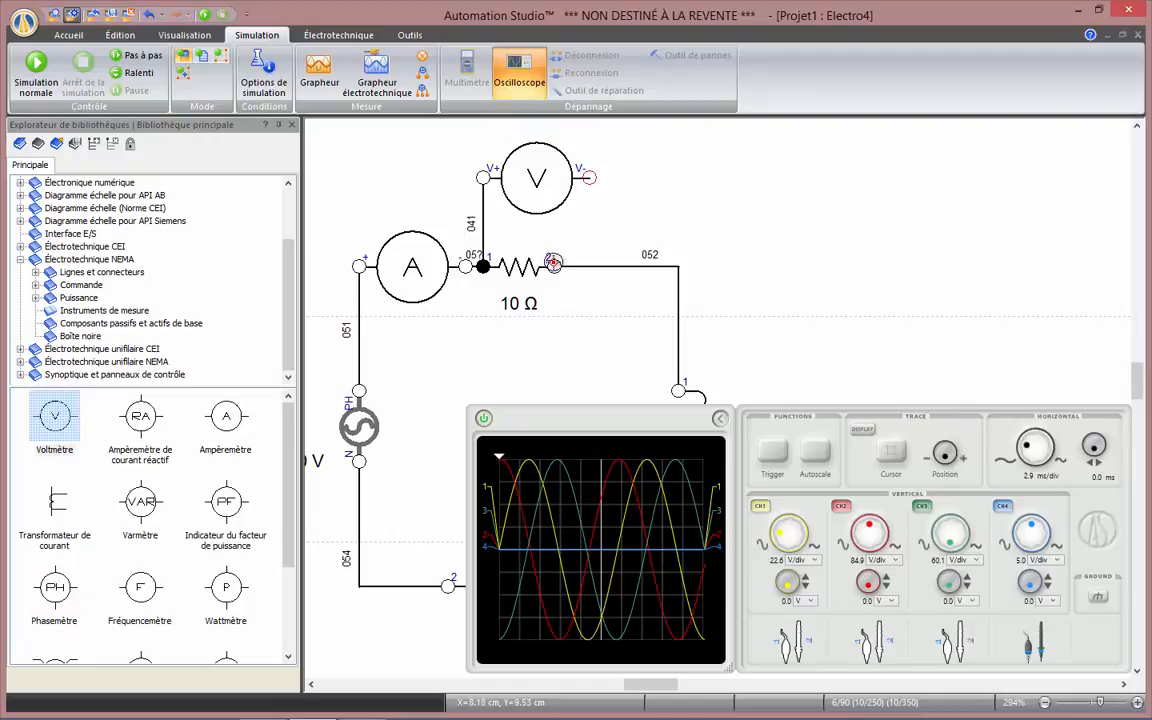
mouse_move(553, 263)
mouse_down()
mouse_move(559, 220)
mouse_move(588, 204)
mouse_move(589, 178)
mouse_up()
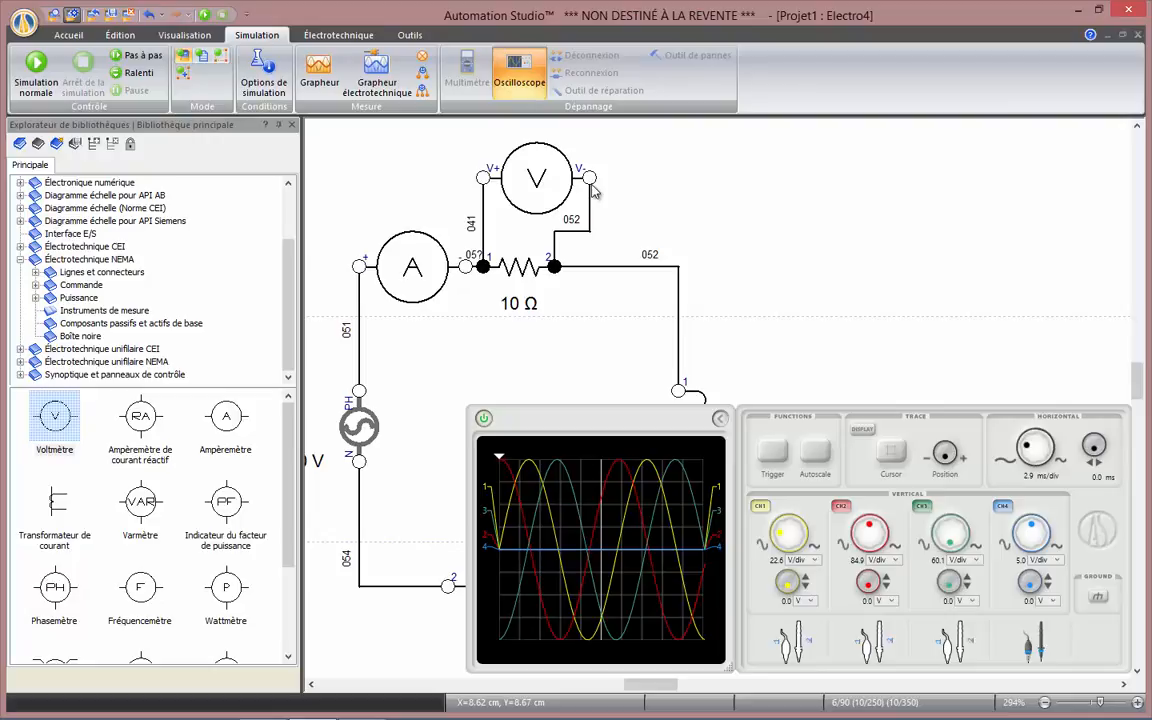
Step: Open the electrotechnical plotter and add the ammeter's Courant variable to it
click(408, 90)
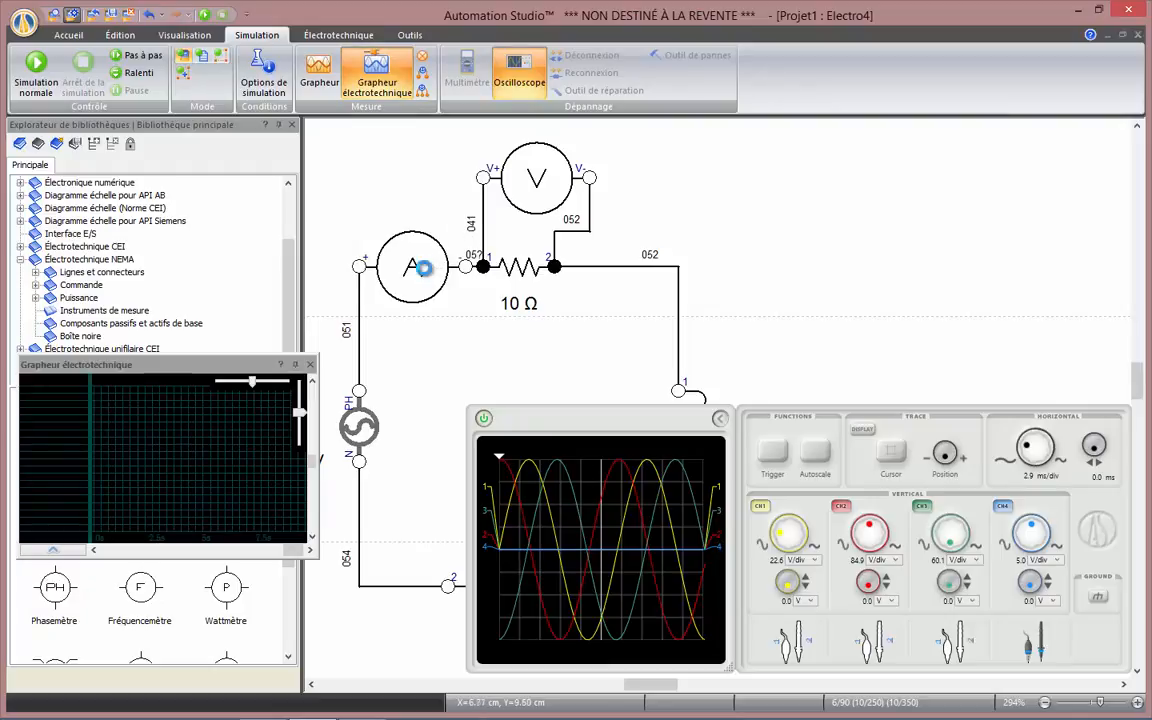
drag(422, 268, 236, 440)
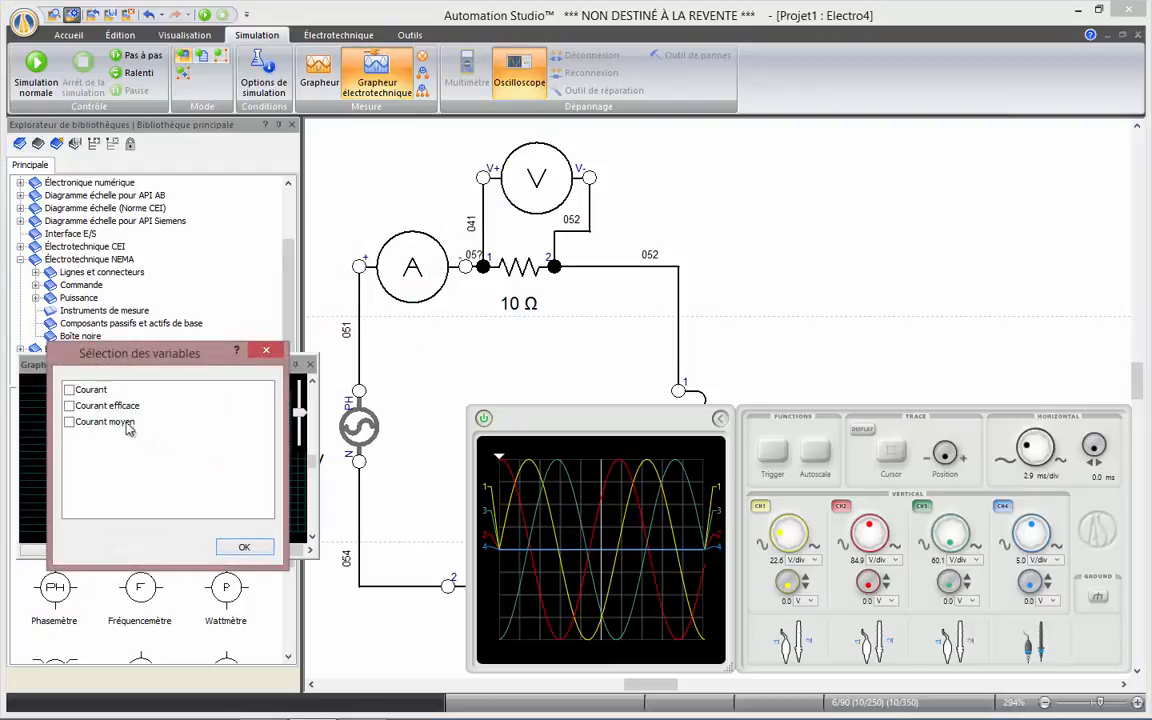
click(70, 389)
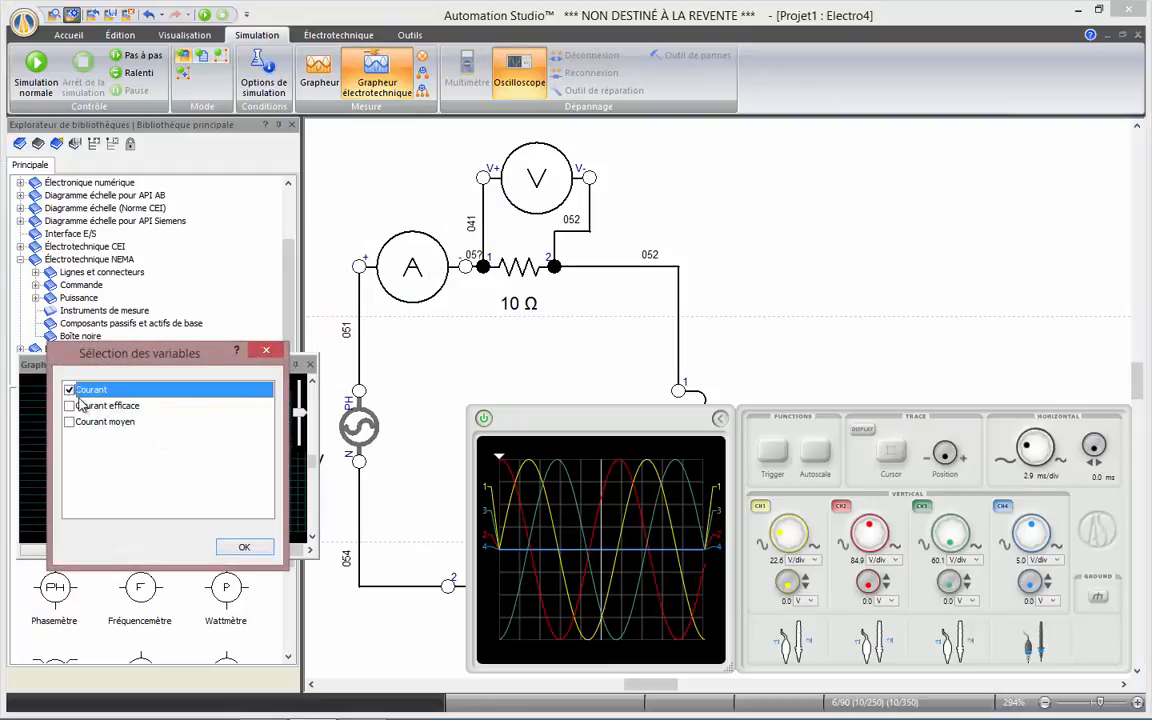
click(245, 547)
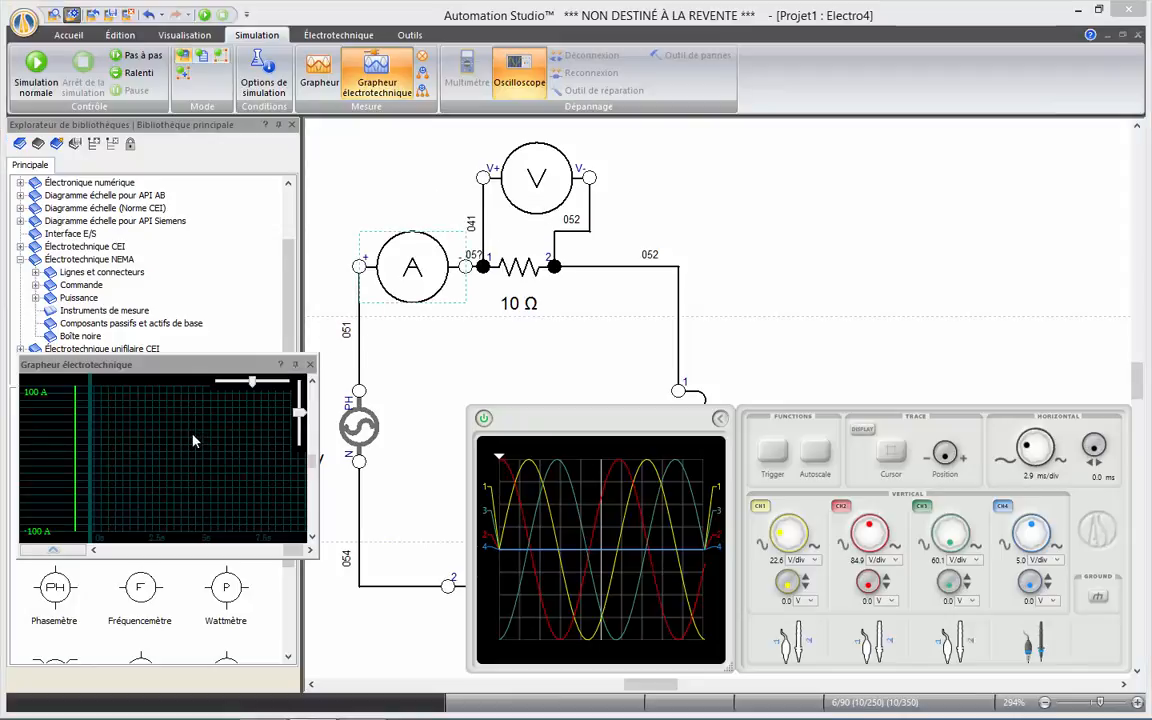
Step: Add the voltmeter's Tension variable to the electrotechnical plotter and move the plotter to the clear area above the oscilloscope
drag(193, 440, 190, 440)
click(71, 390)
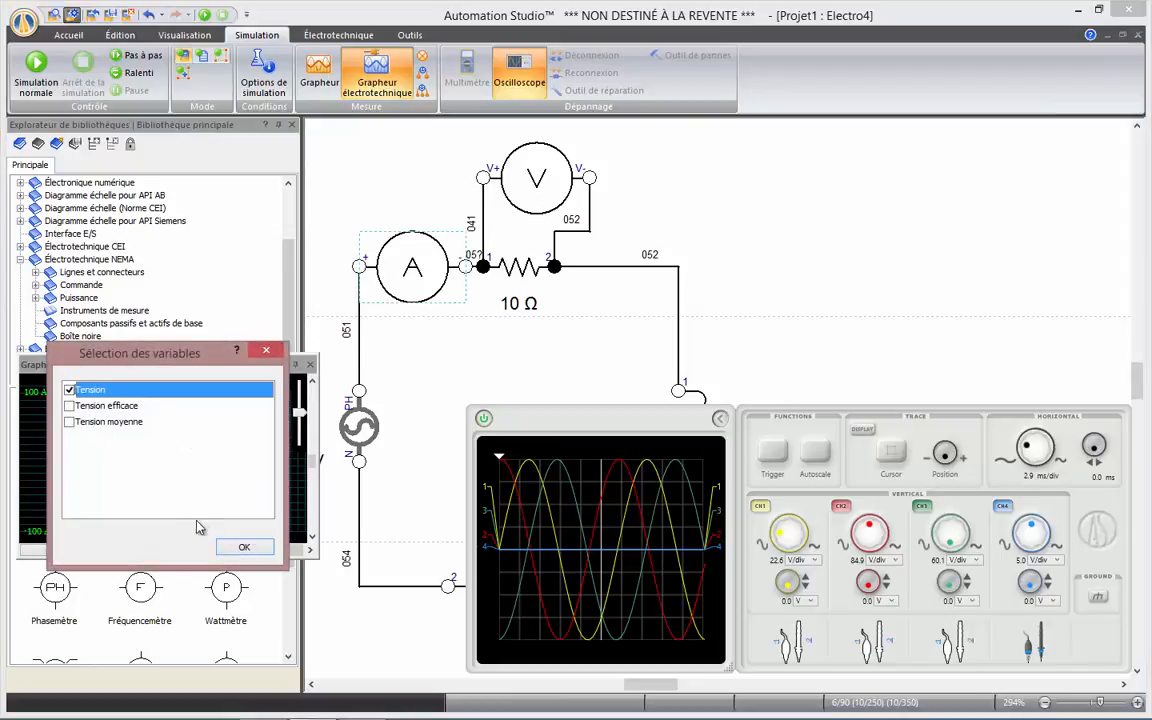
click(244, 547)
drag(213, 376, 910, 160)
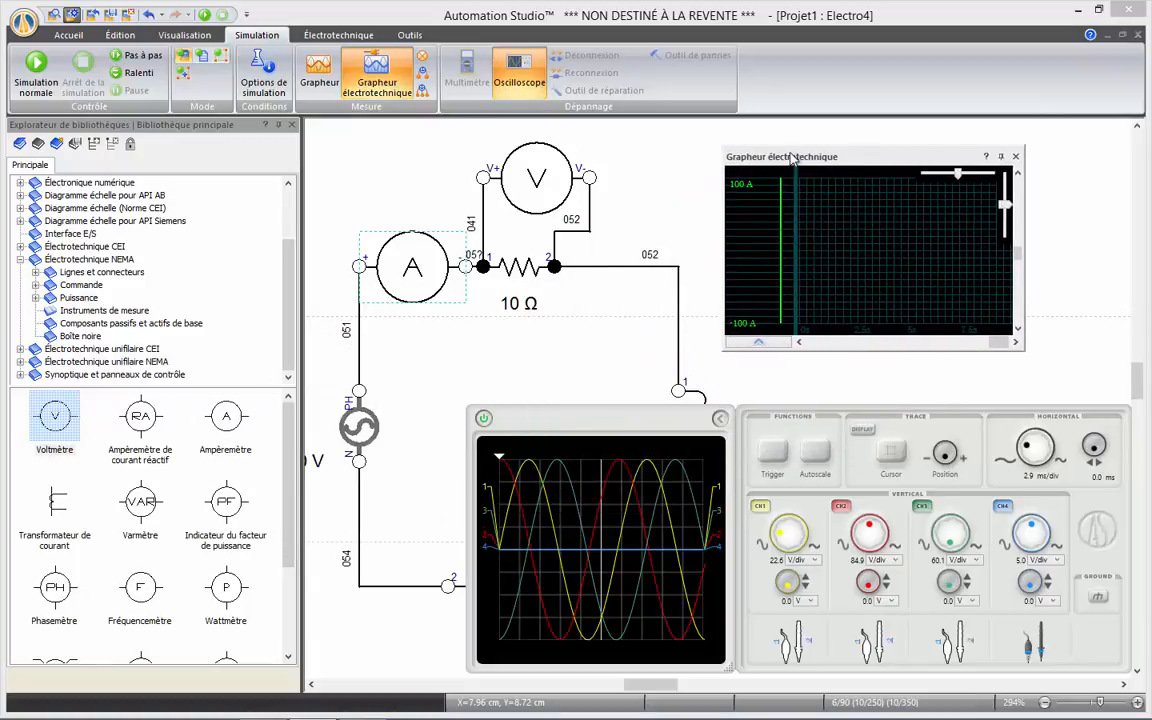
Step: Restart the simulation, close the multimeter, and rescale the plotter to ±52 A with an expanded time axis
click(211, 17)
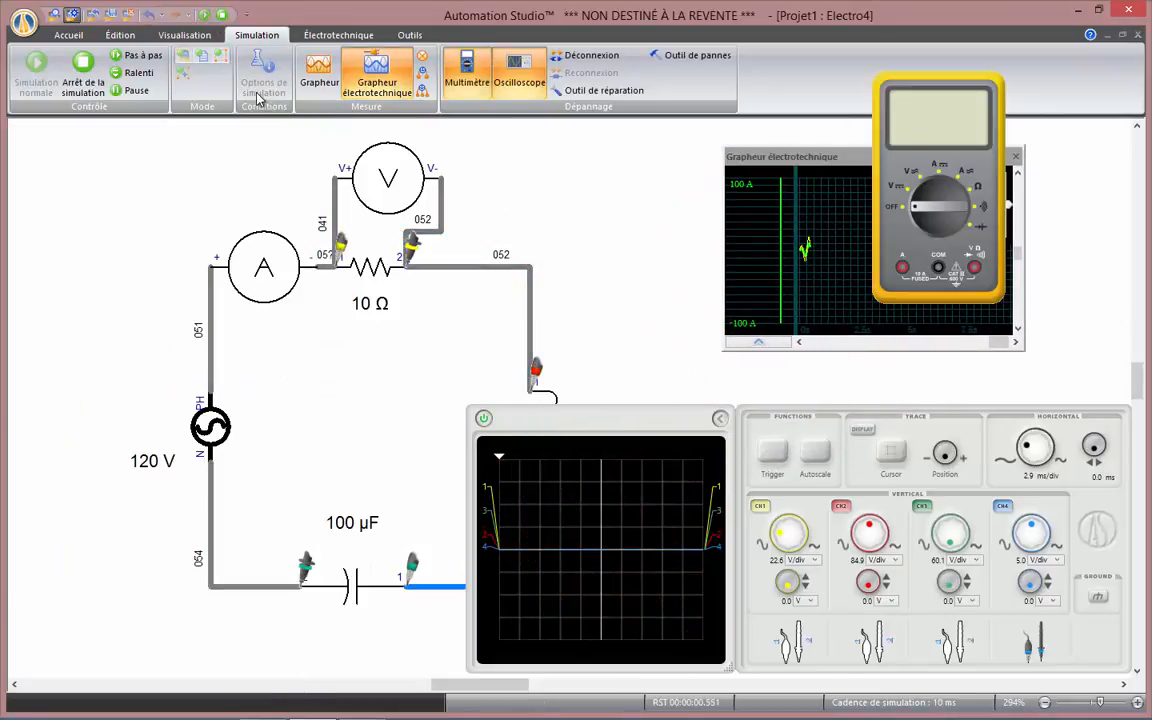
click(476, 89)
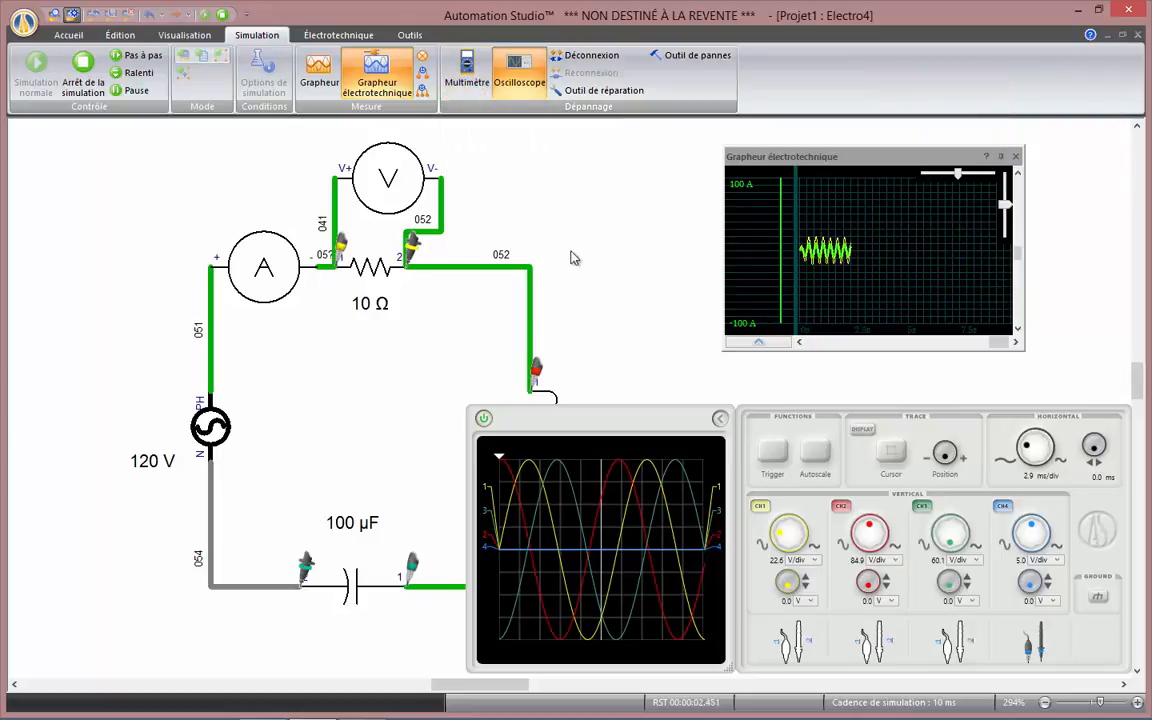
drag(596, 303, 463, 275)
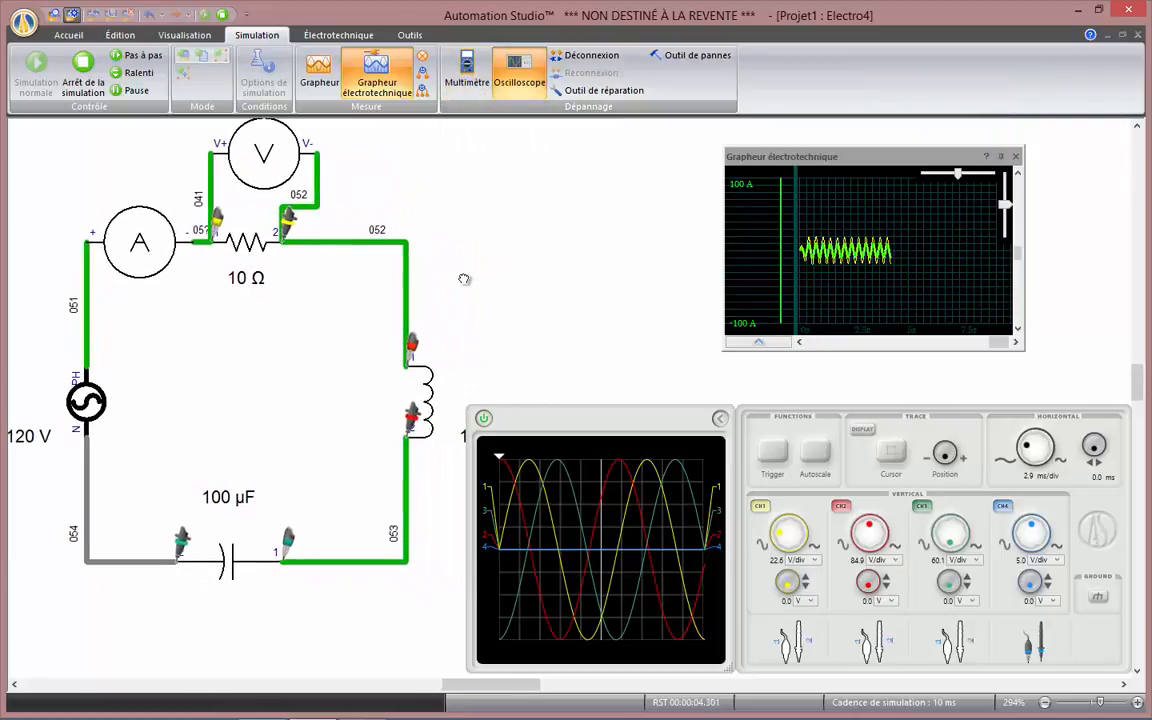
mouse_move(1003, 207)
mouse_down()
mouse_move(1008, 182)
mouse_move(957, 174)
mouse_move(965, 183)
mouse_up()
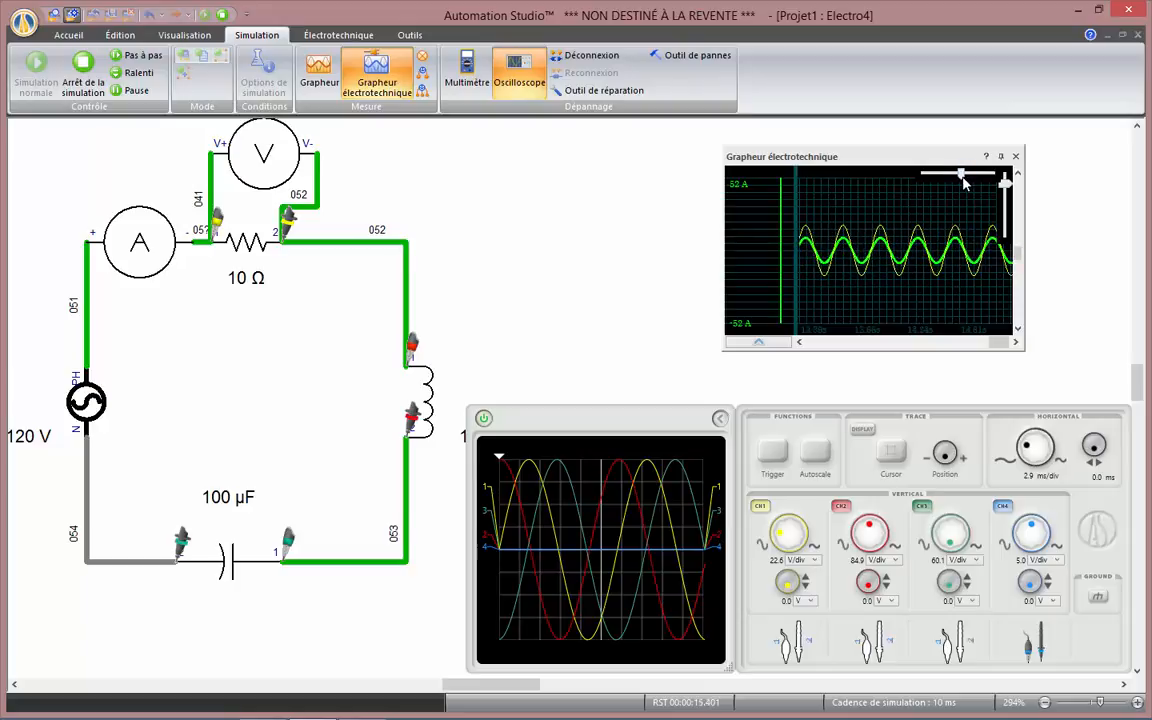